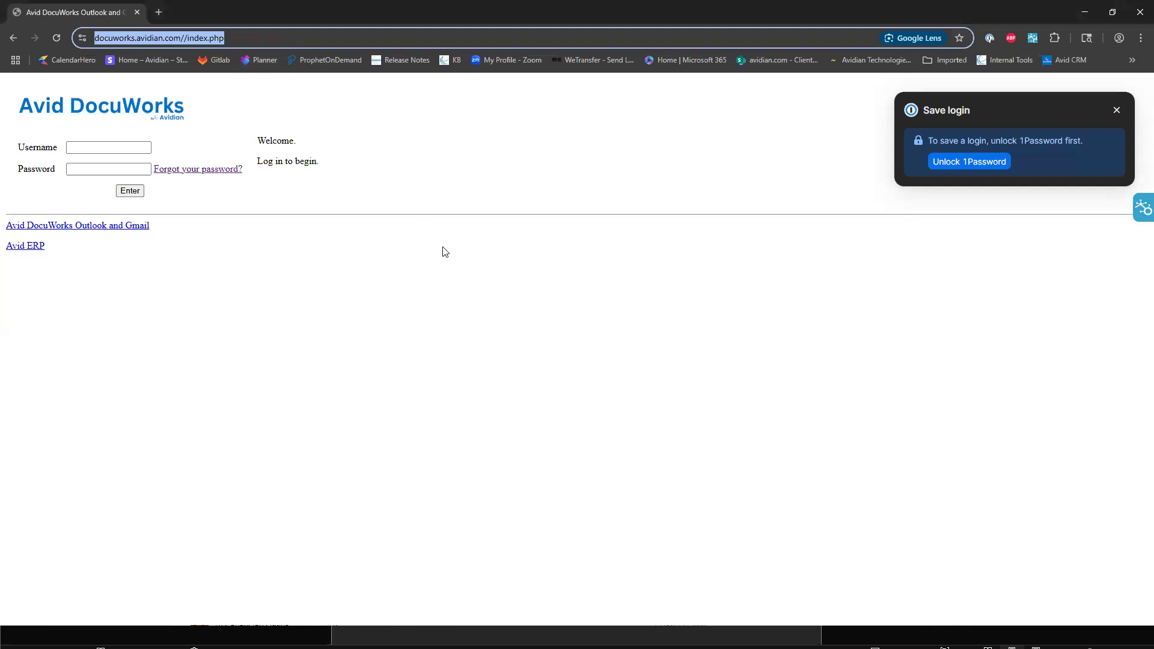
# Log in to Avid DocuWorks with the account username and password.
pyautogui.click(91, 148)
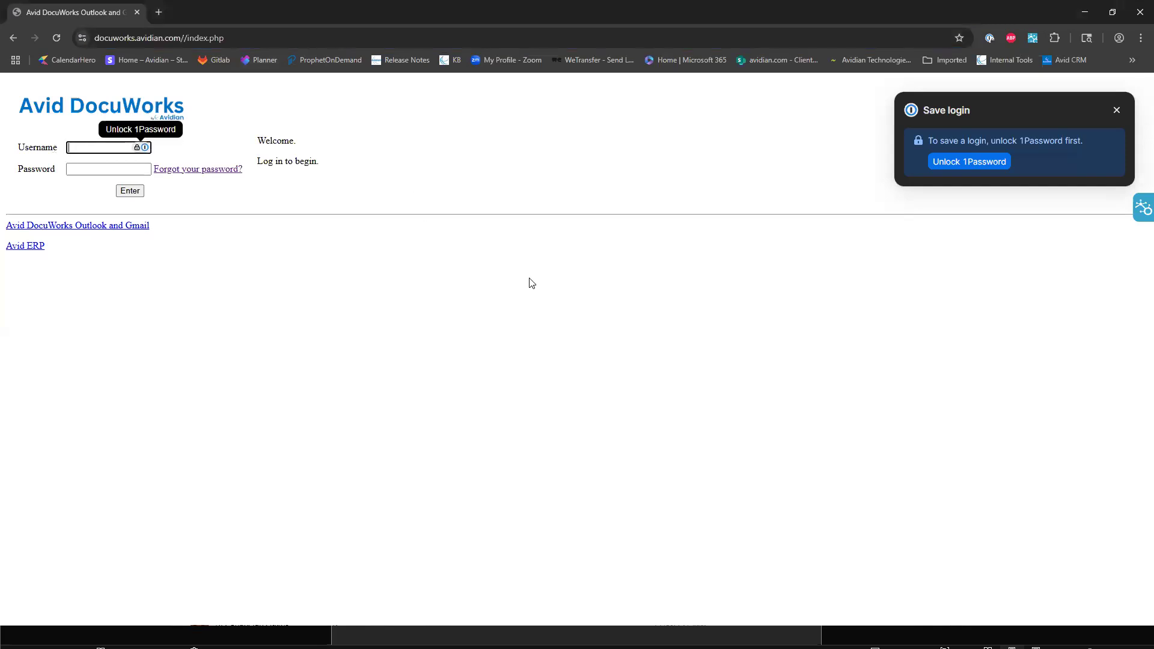
pyautogui.press('Tab')
pyautogui.write('•••••••••')
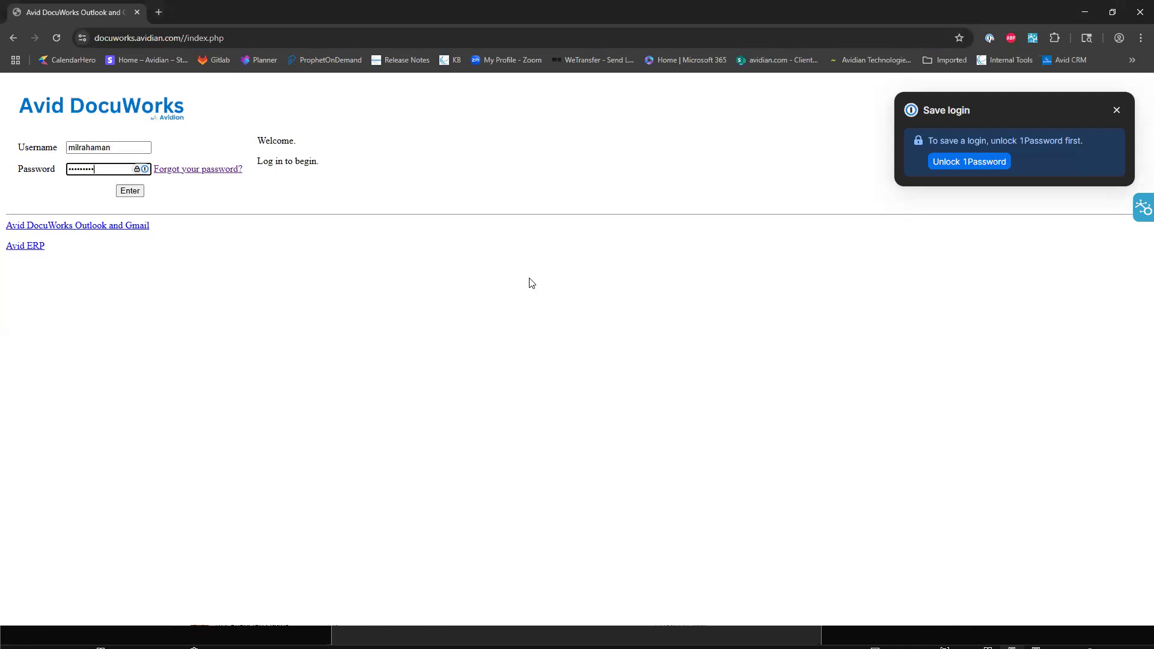
pyautogui.press('Return')
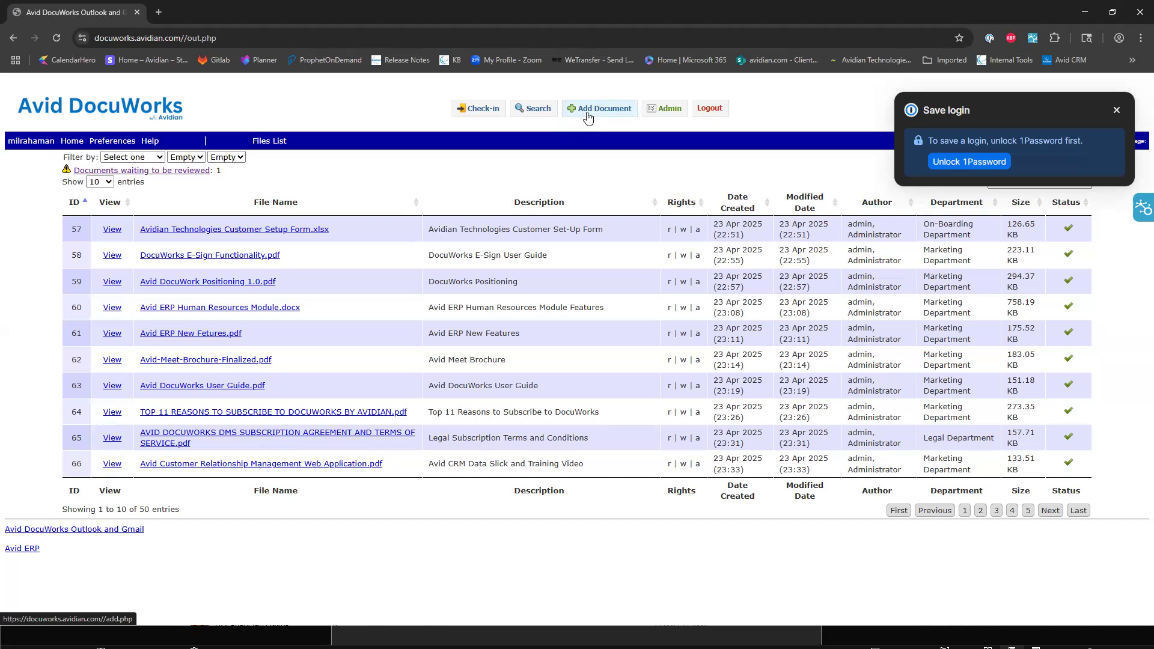
# Start adding a new user from the administration area and enter the user's last name, first name and username.
pyautogui.click(655, 115)
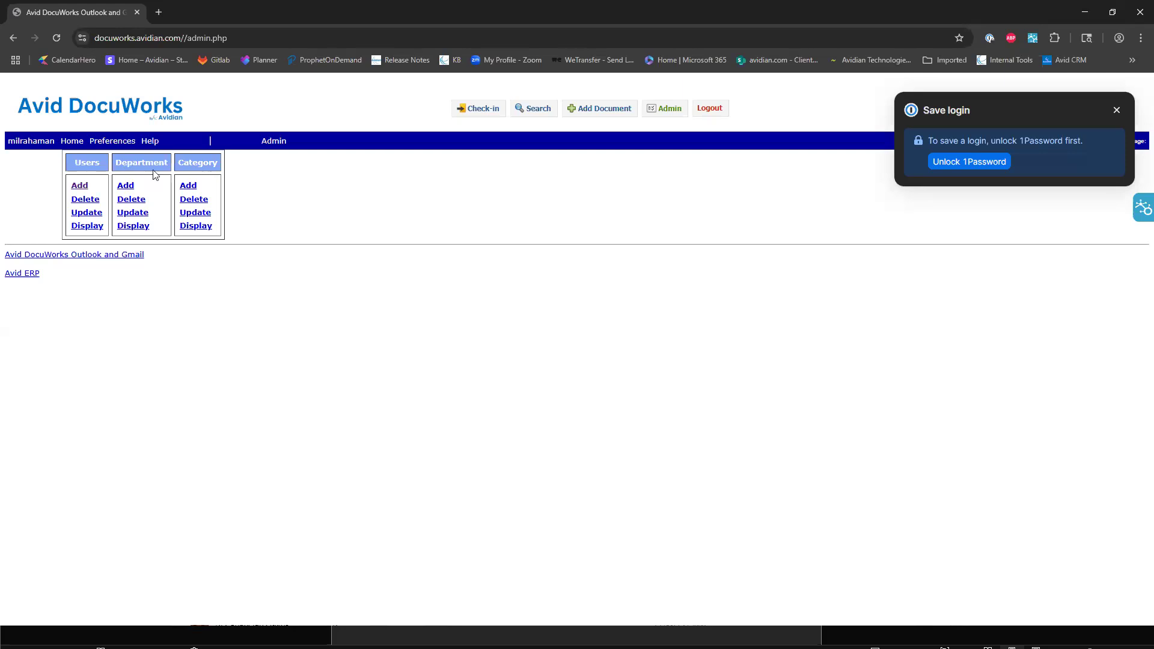
pyautogui.click(80, 186)
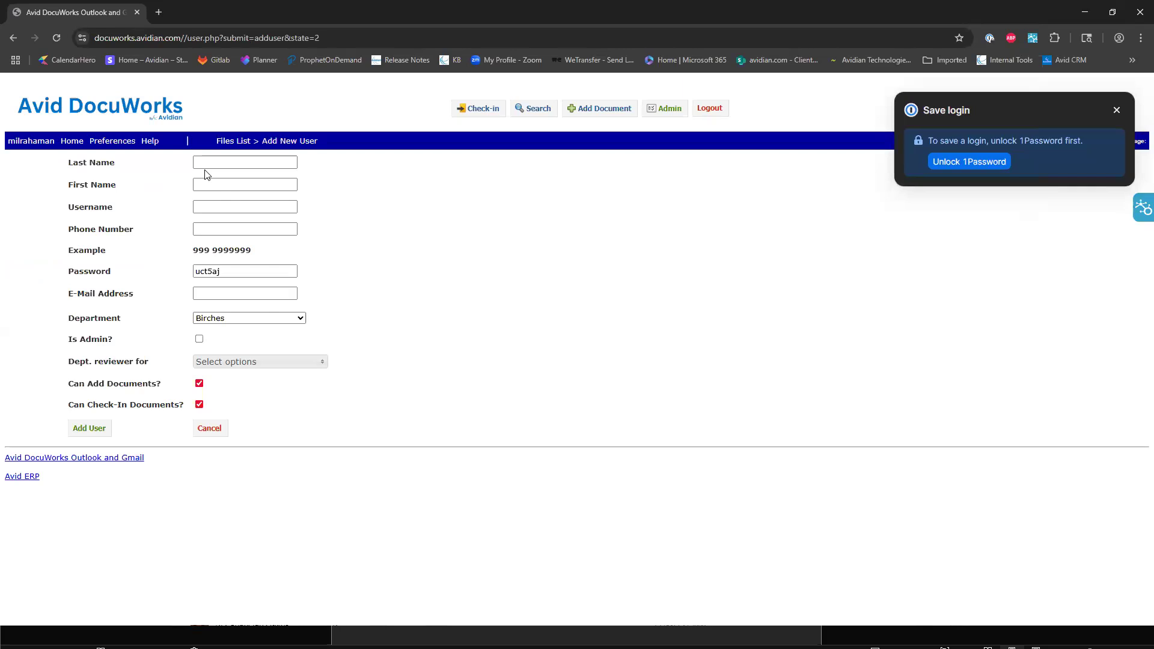
pyautogui.click(207, 163)
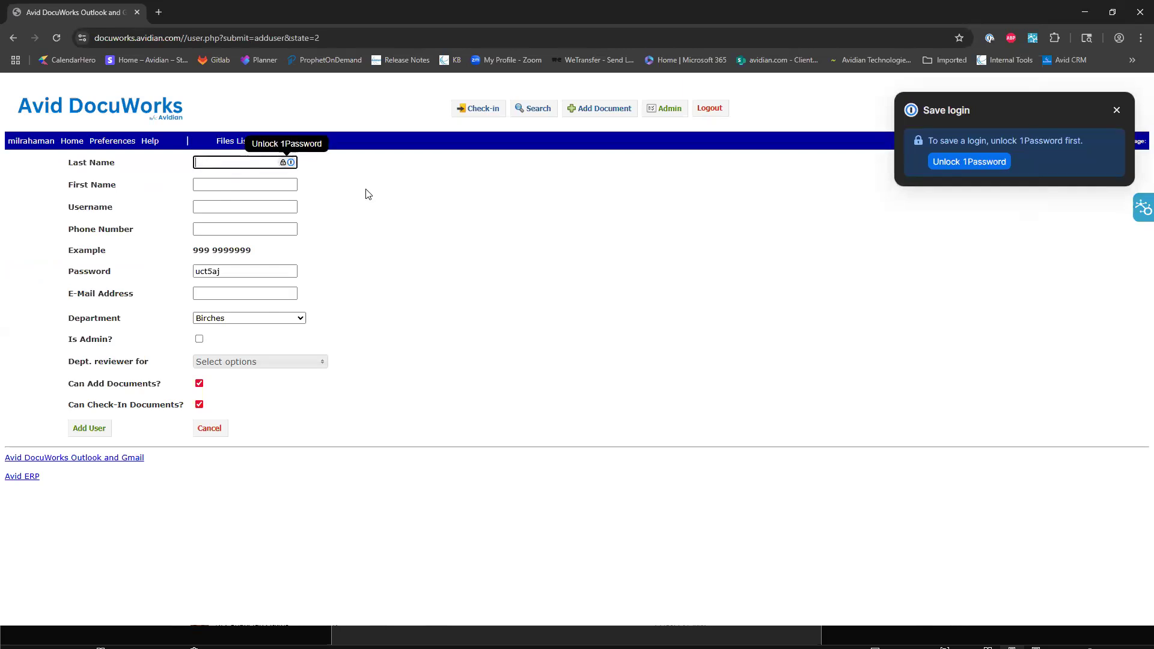
pyautogui.write('Rahama')
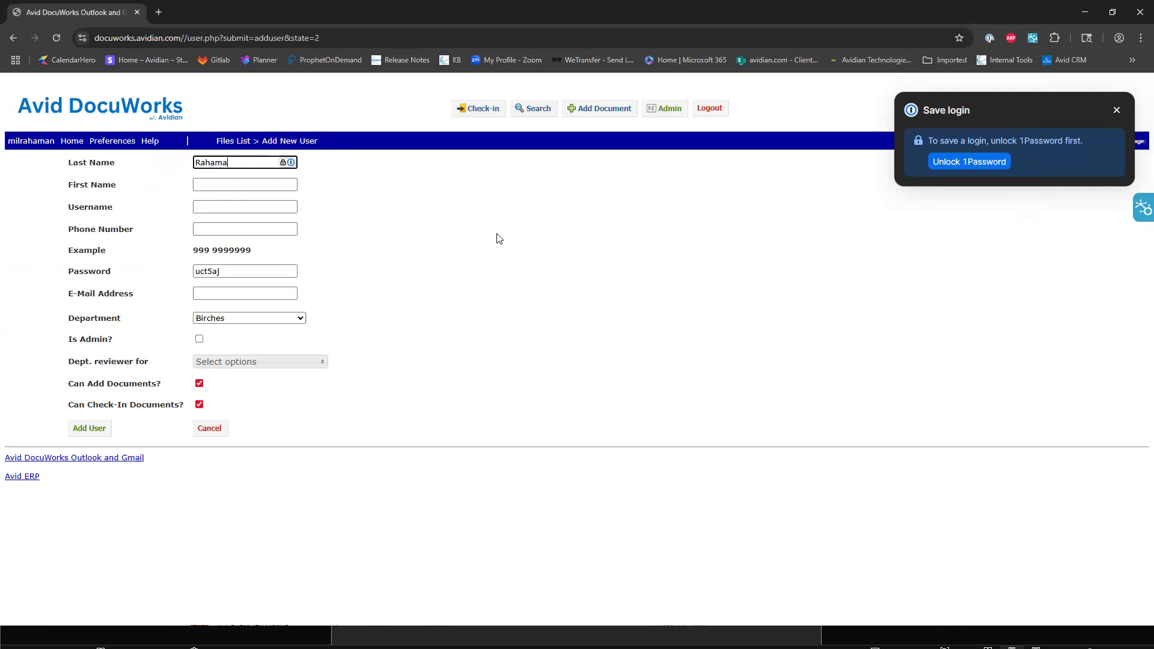
pyautogui.write('ntest')
pyautogui.click(218, 185)
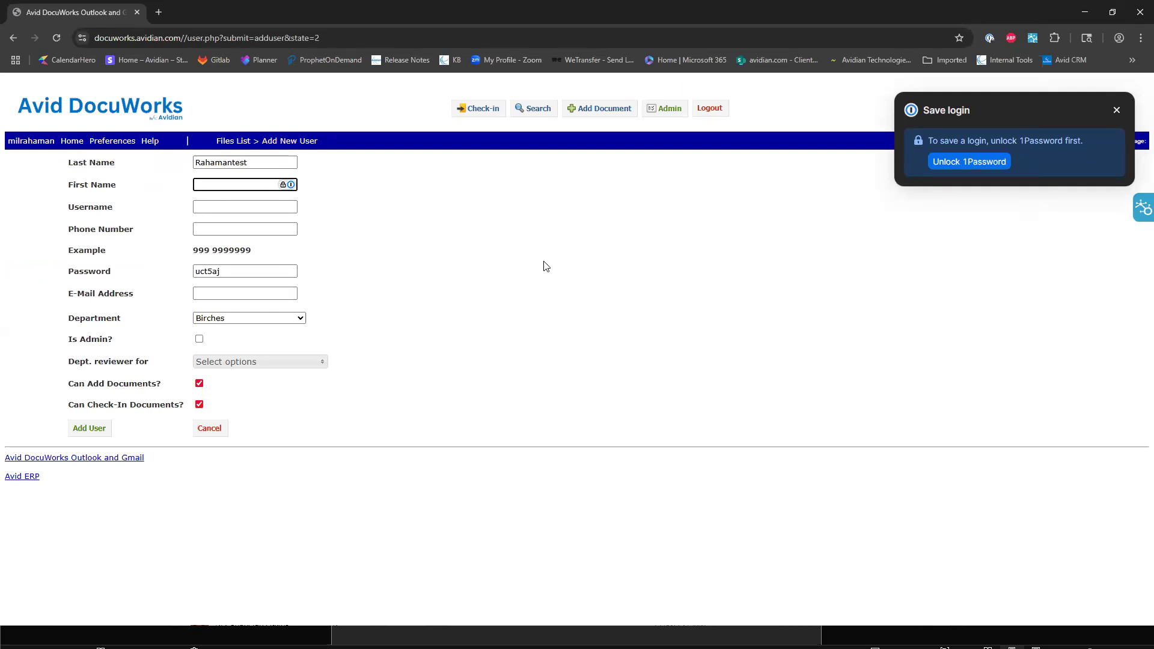
pyautogui.write('mil')
pyautogui.click(282, 208)
pyautogui.write('miltest')
pyautogui.click(254, 226)
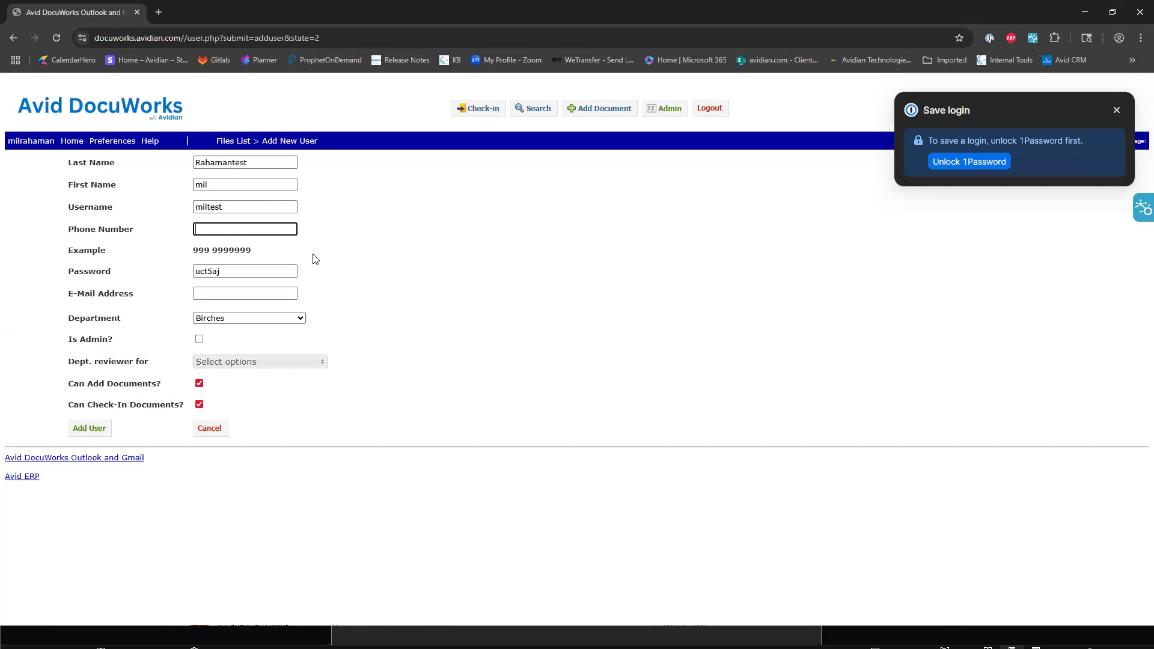
pyautogui.moveTo(246, 271); pyautogui.dragTo(188, 269)
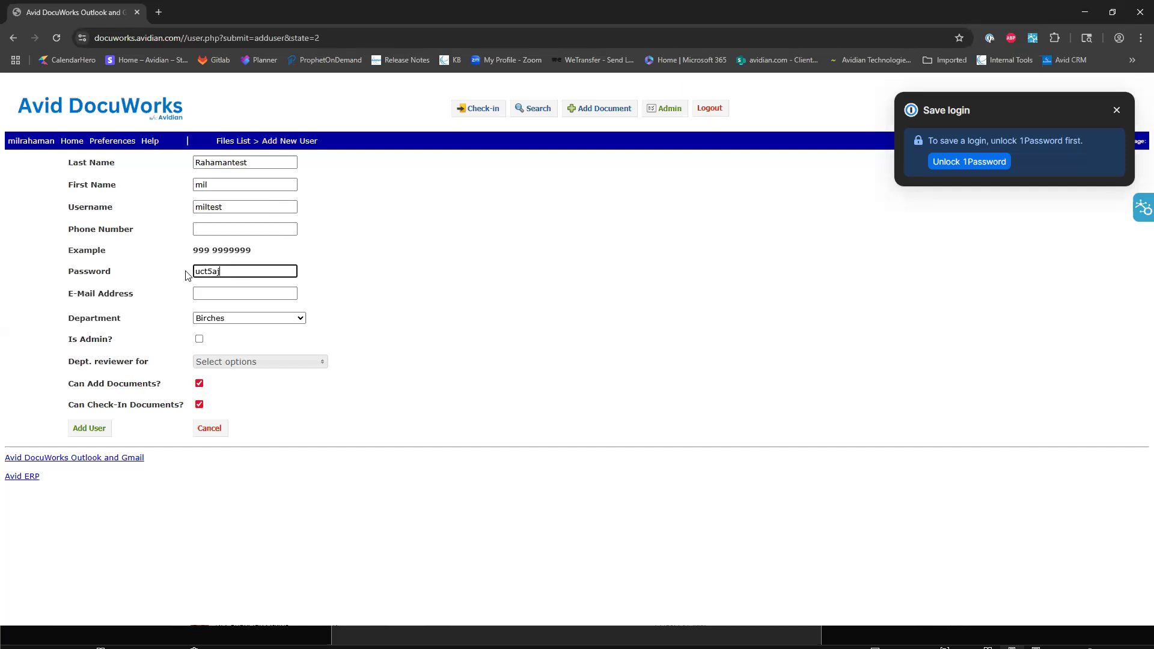
pyautogui.click(236, 271)
pyautogui.doubleClick(194, 275)
# Fill in the new user's e-mail address.
pyautogui.click(229, 295)
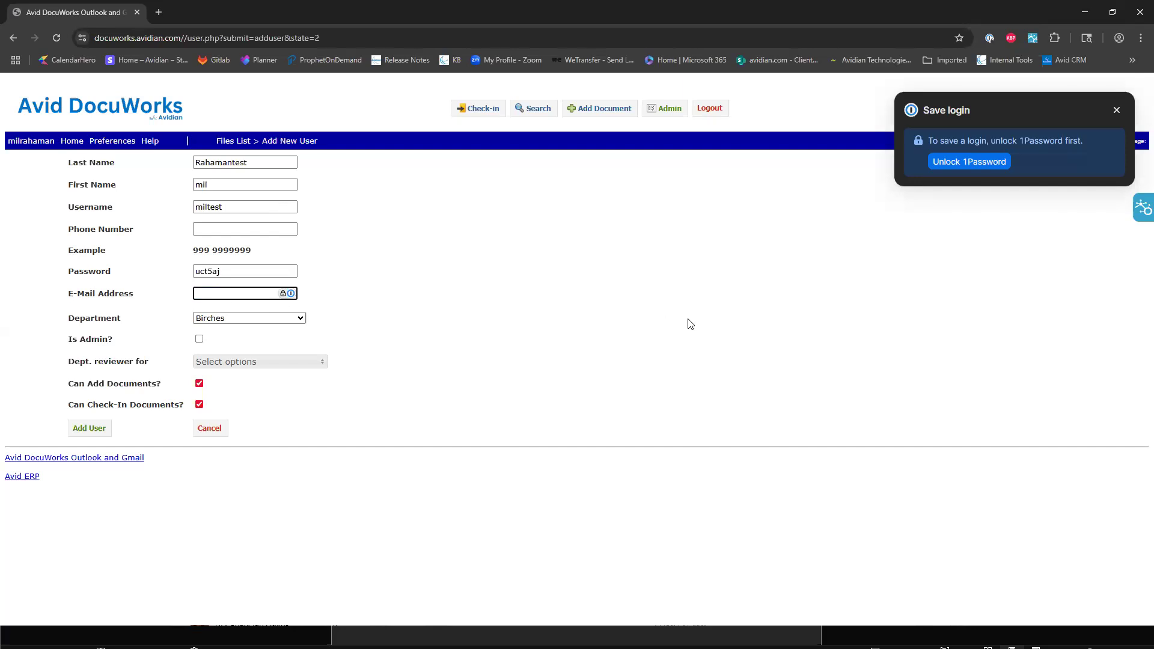
# Assign the new user to the Finance Department.
pyautogui.click(302, 322)
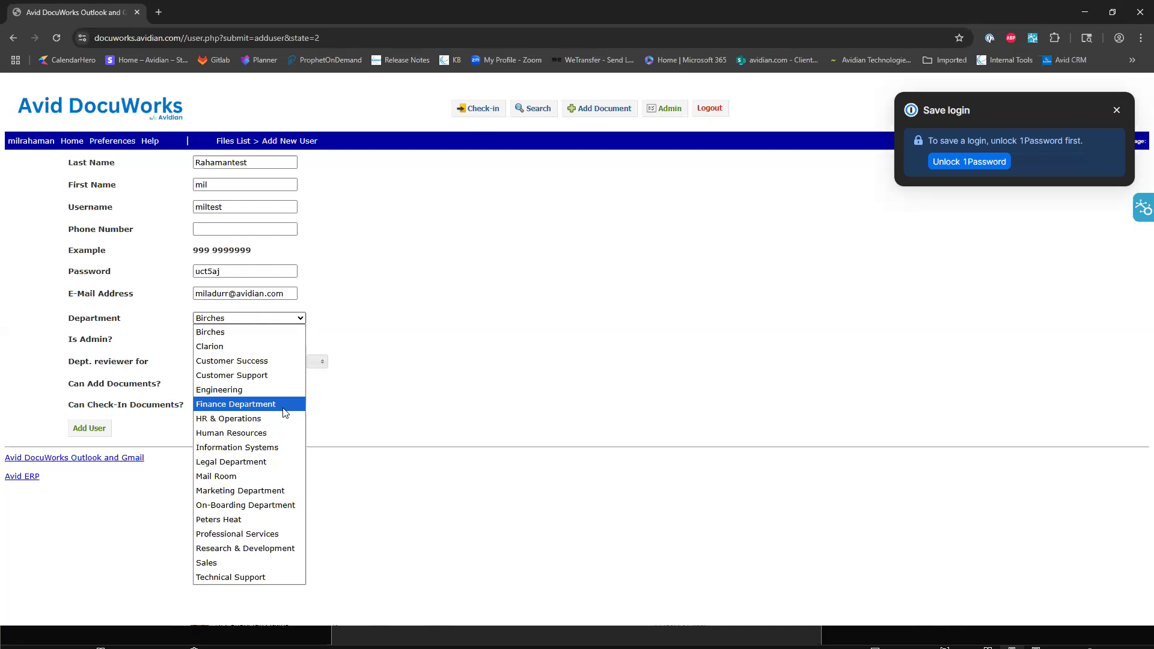
pyautogui.click(240, 405)
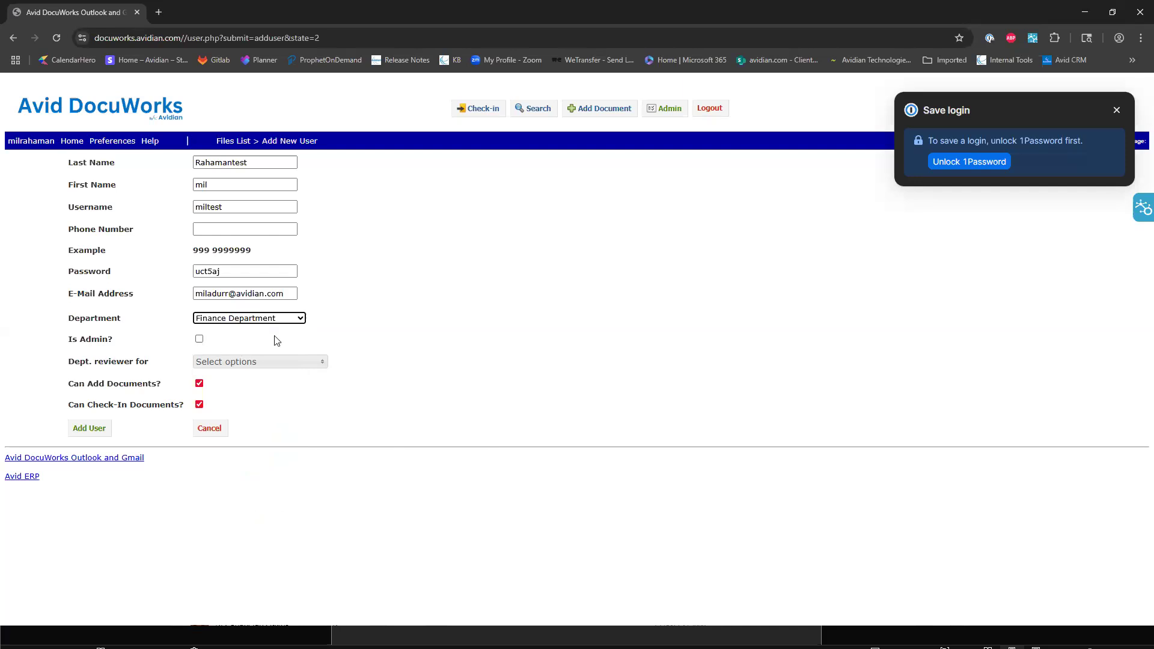
pyautogui.click(233, 365)
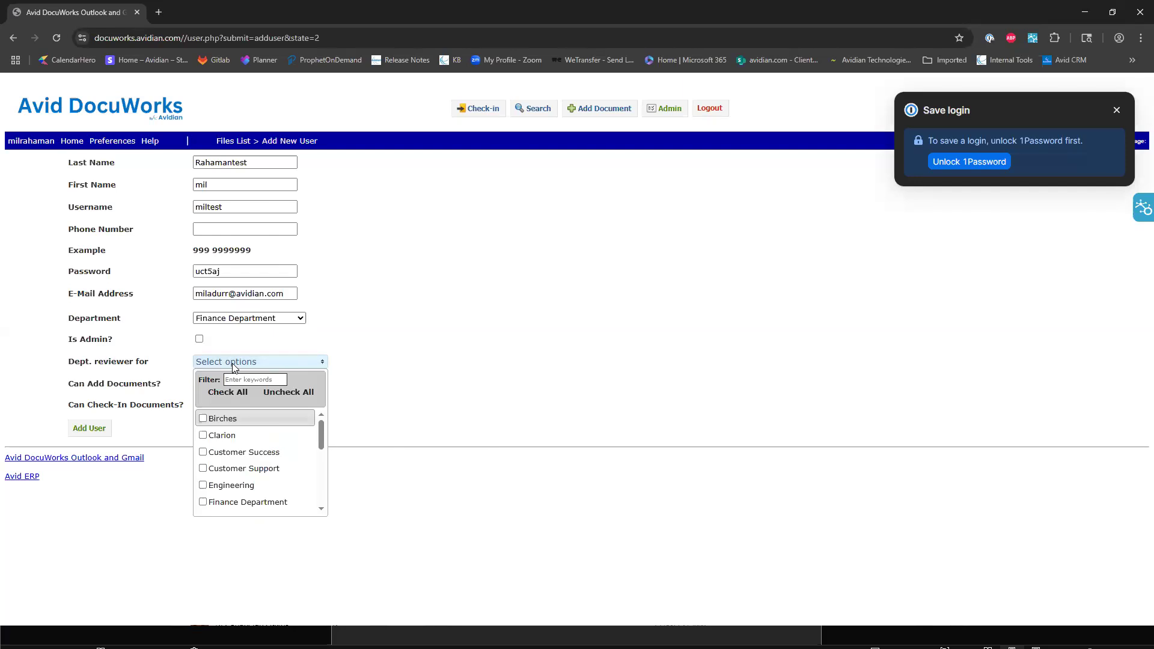
pyautogui.click(236, 365)
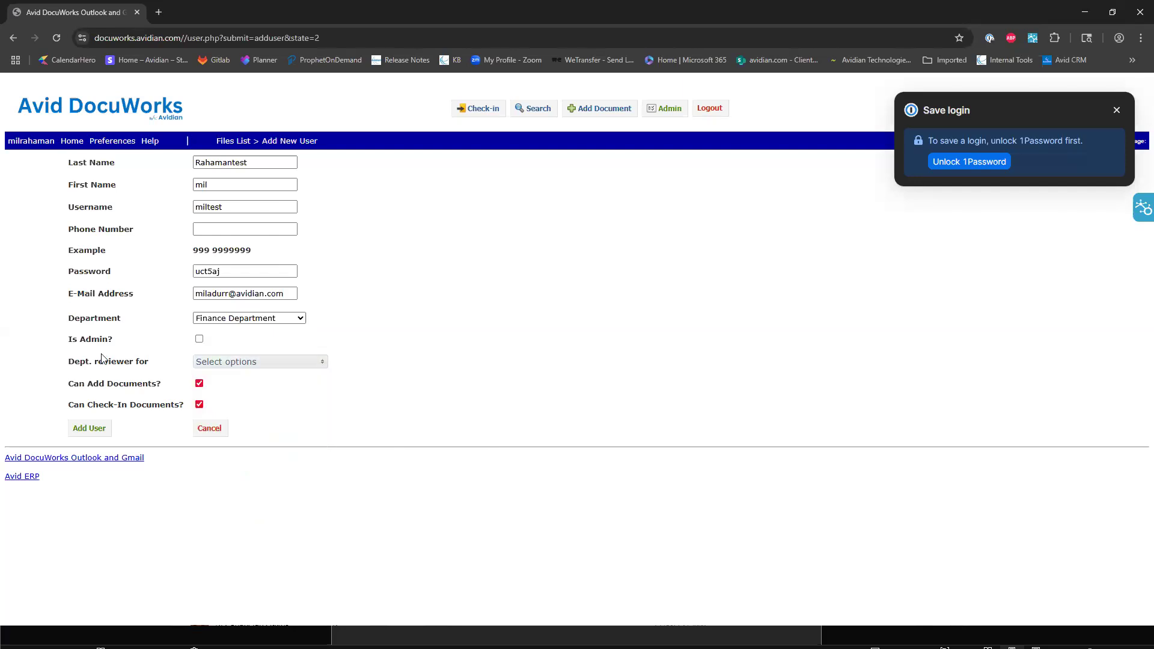
# Make the new user a department reviewer for the Finance Department and submit the new user.
pyautogui.click(260, 362)
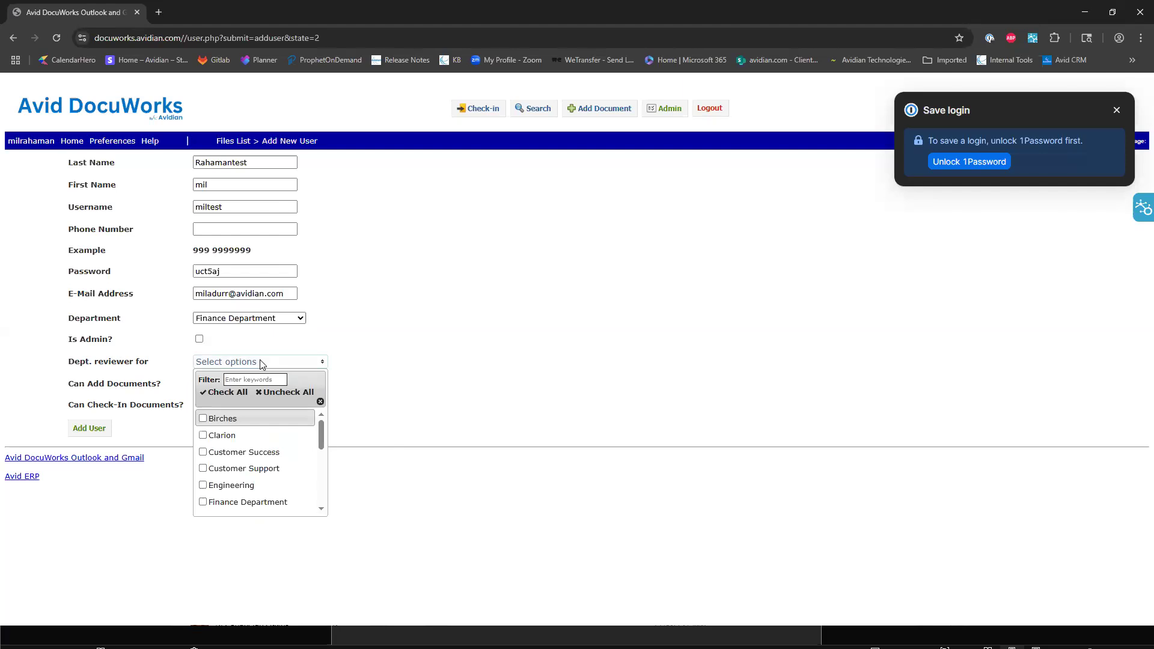
pyautogui.click(205, 503)
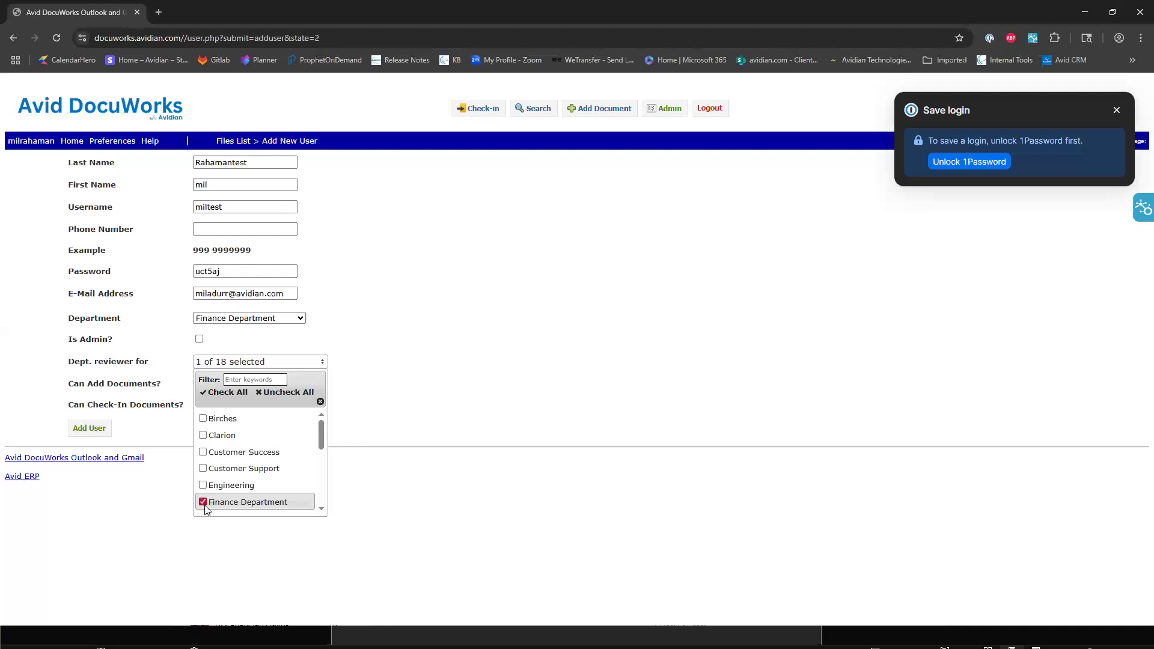
pyautogui.click(482, 383)
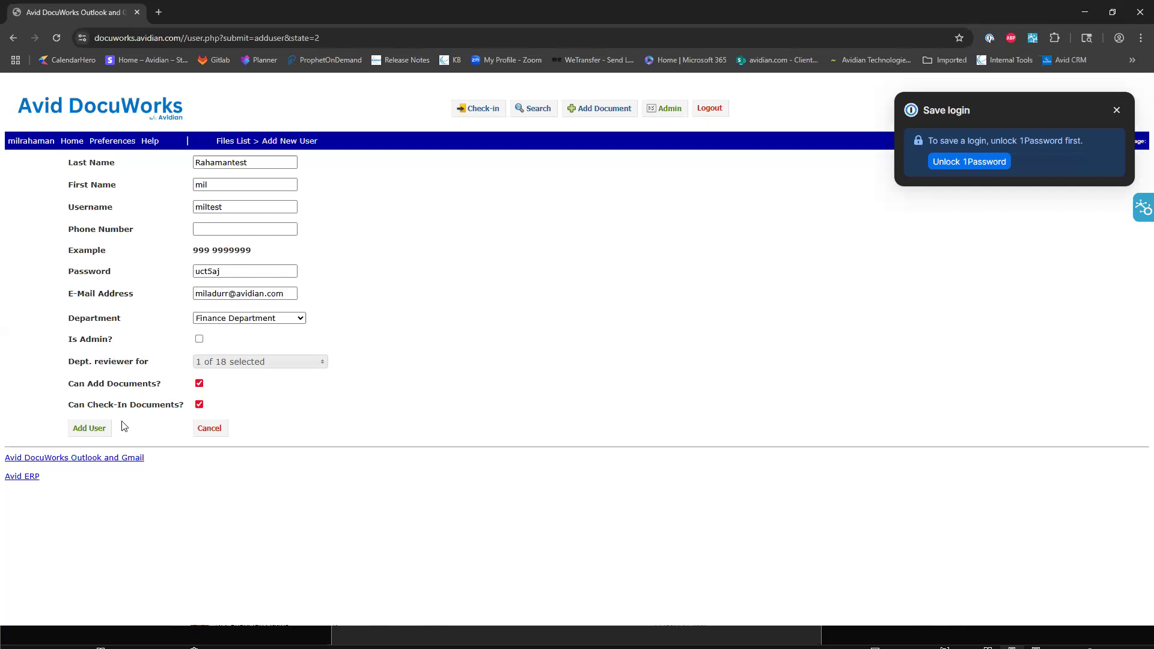
pyautogui.click(87, 431)
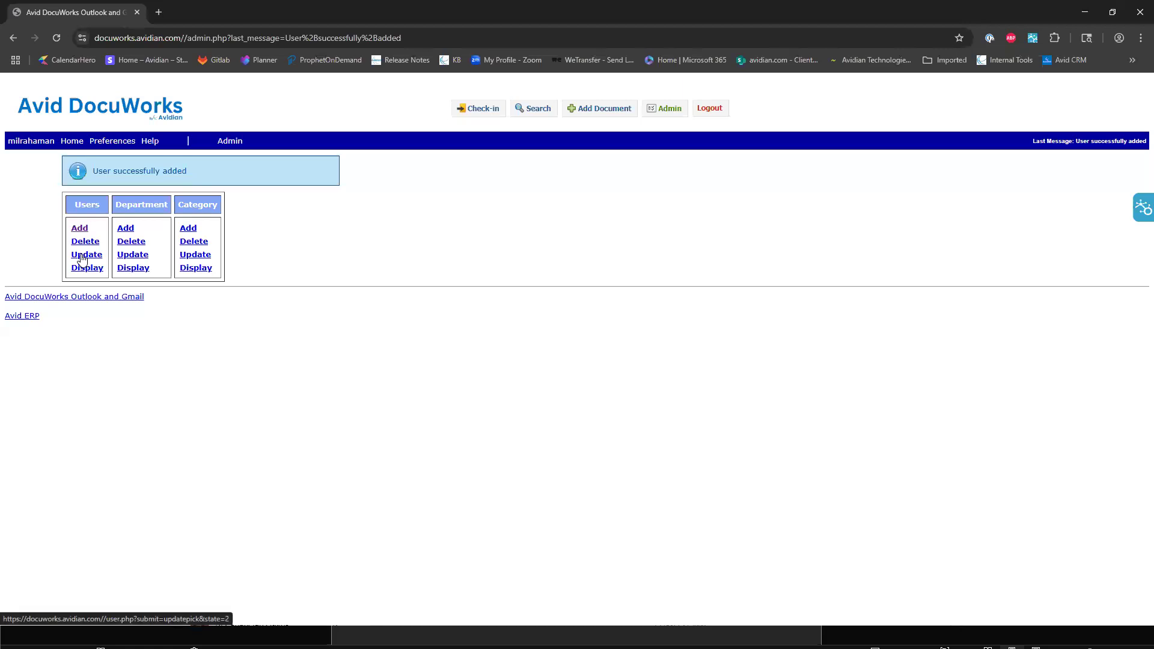
# Open the user display page and check the list of users for the newly added account.
pyautogui.click(91, 269)
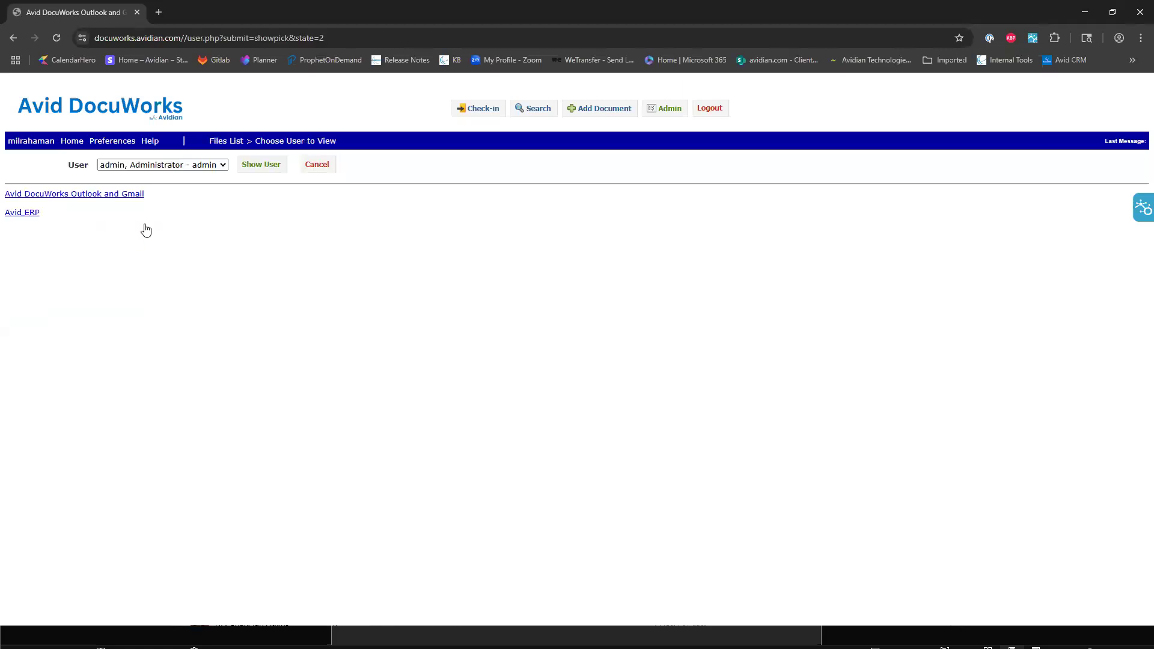
pyautogui.click(222, 168)
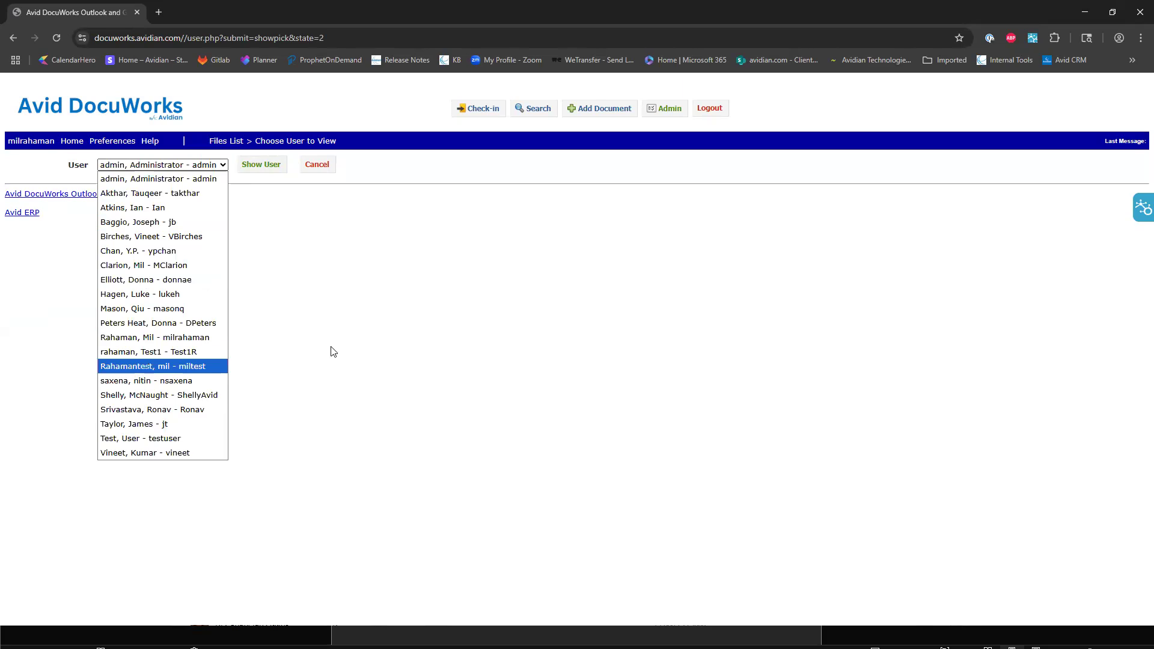
pyautogui.click(402, 154)
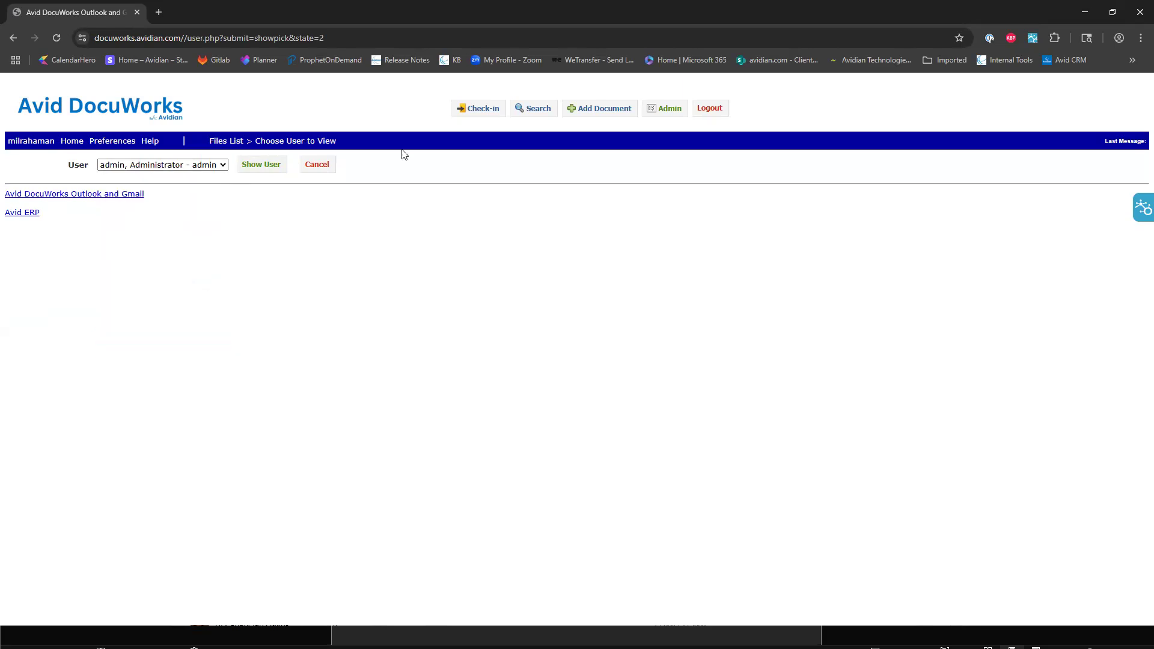
# Return to the files list, start adding a new document and choose the file ErrorLog (4) from Downloads.
pyautogui.click(72, 142)
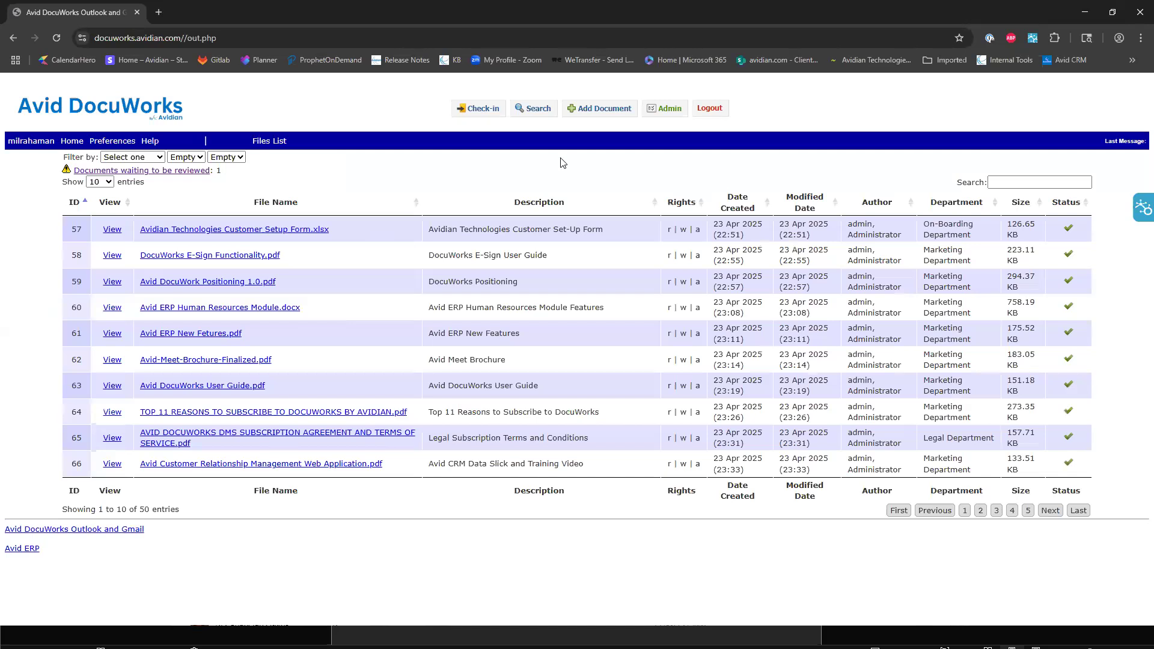
pyautogui.click(593, 109)
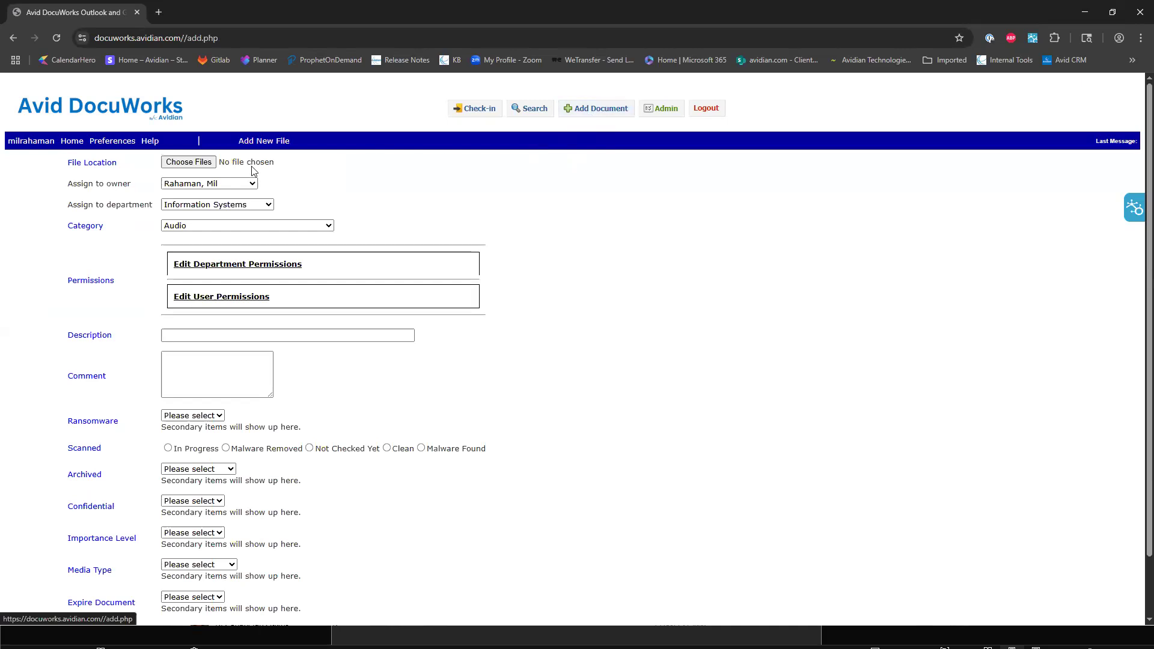
pyautogui.click(190, 168)
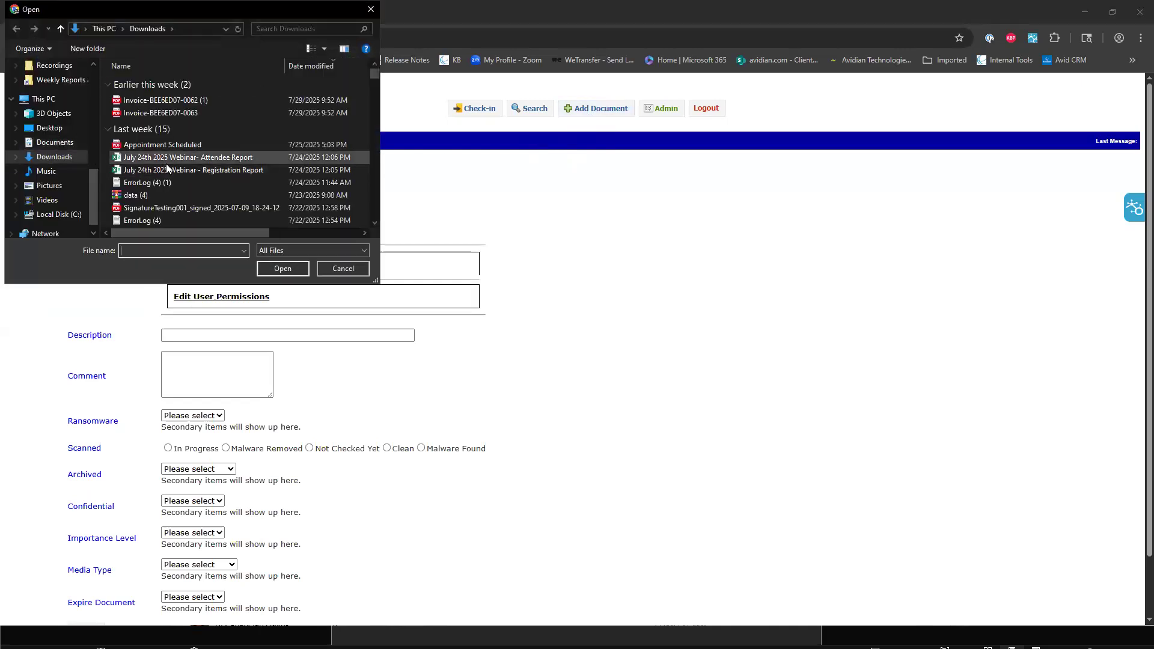
pyautogui.scroll(-2, 171, 178)
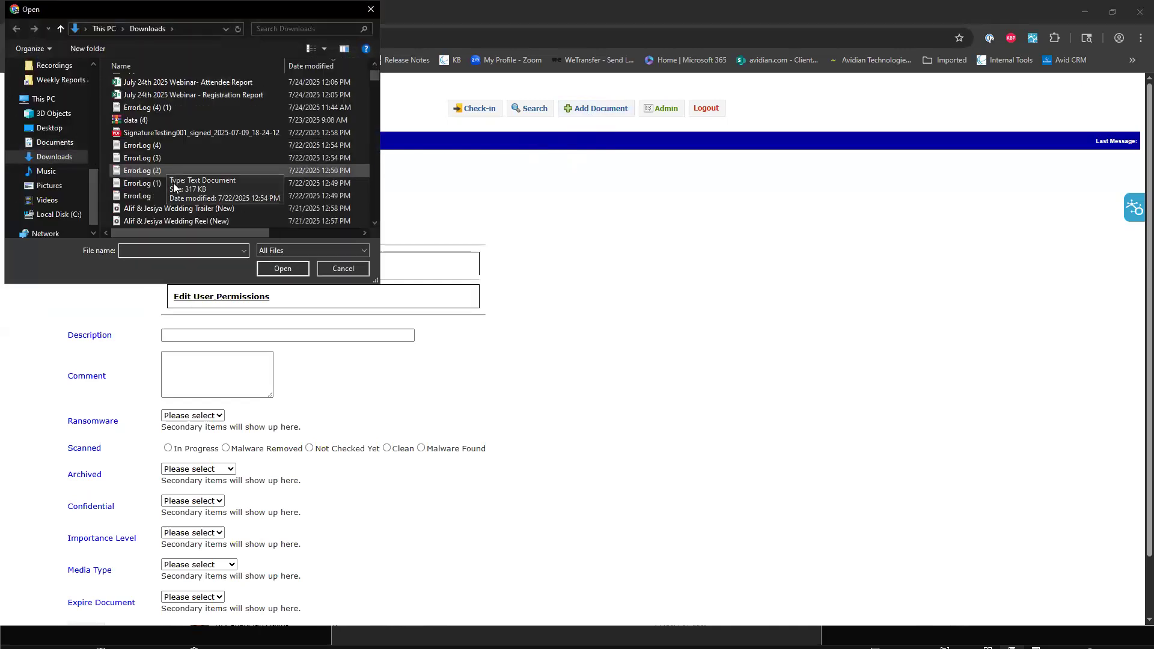
pyautogui.click(180, 147)
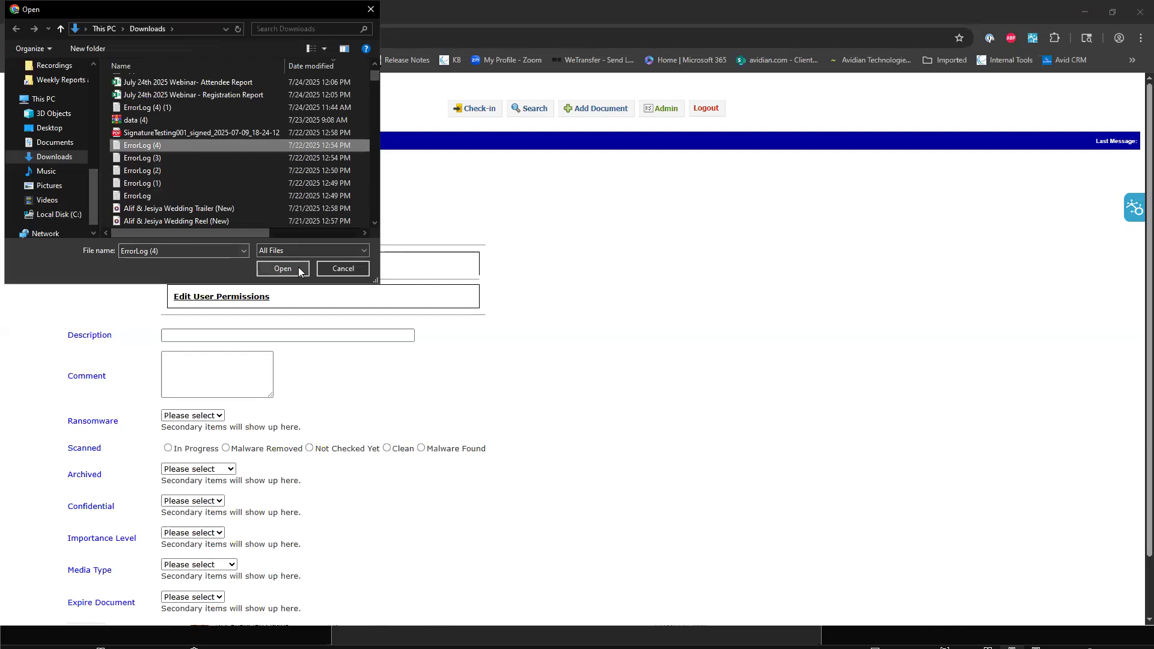
pyautogui.click(283, 268)
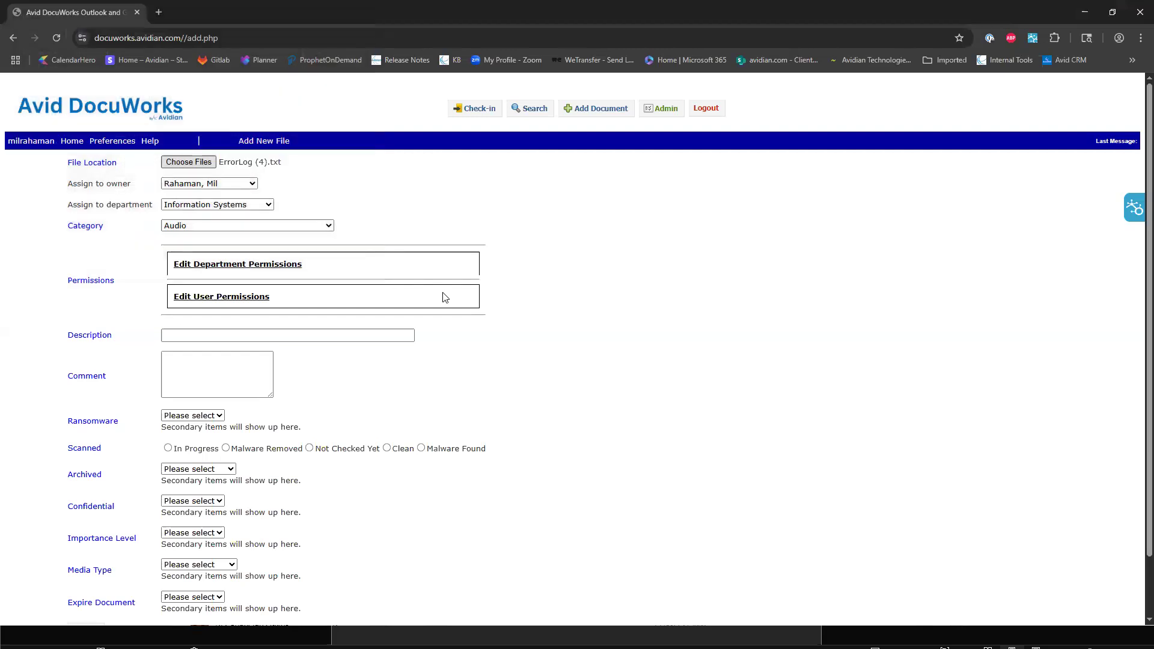
# Assign the document to the newly created test user as owner and to the Finance Department.
pyautogui.click(232, 188)
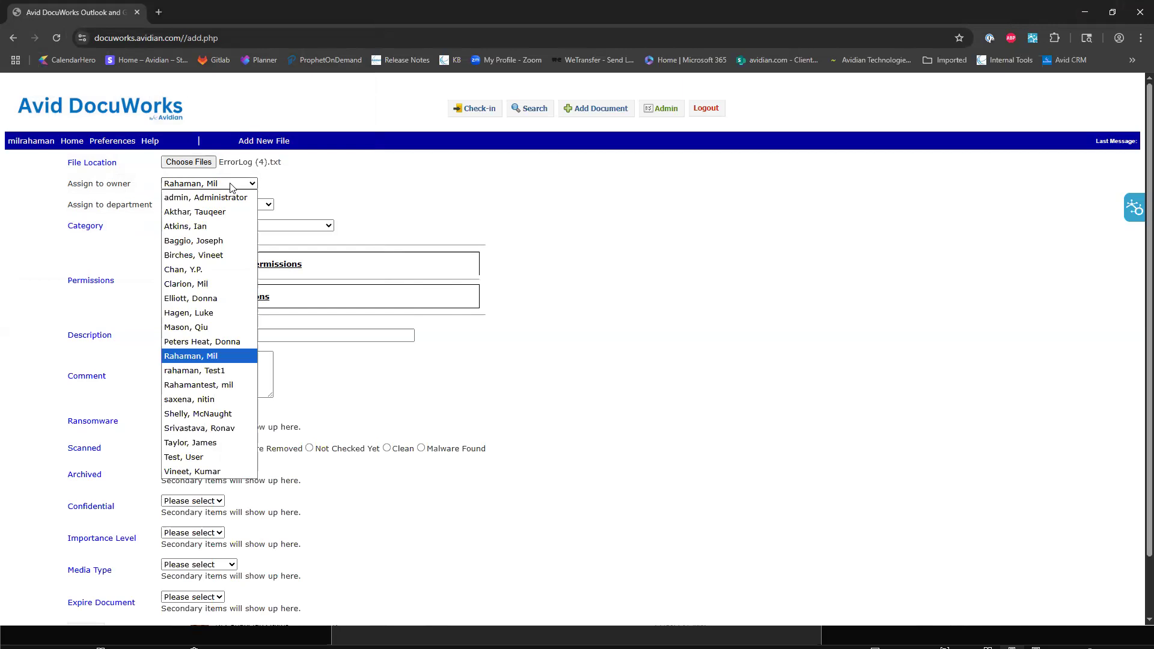
pyautogui.click(203, 388)
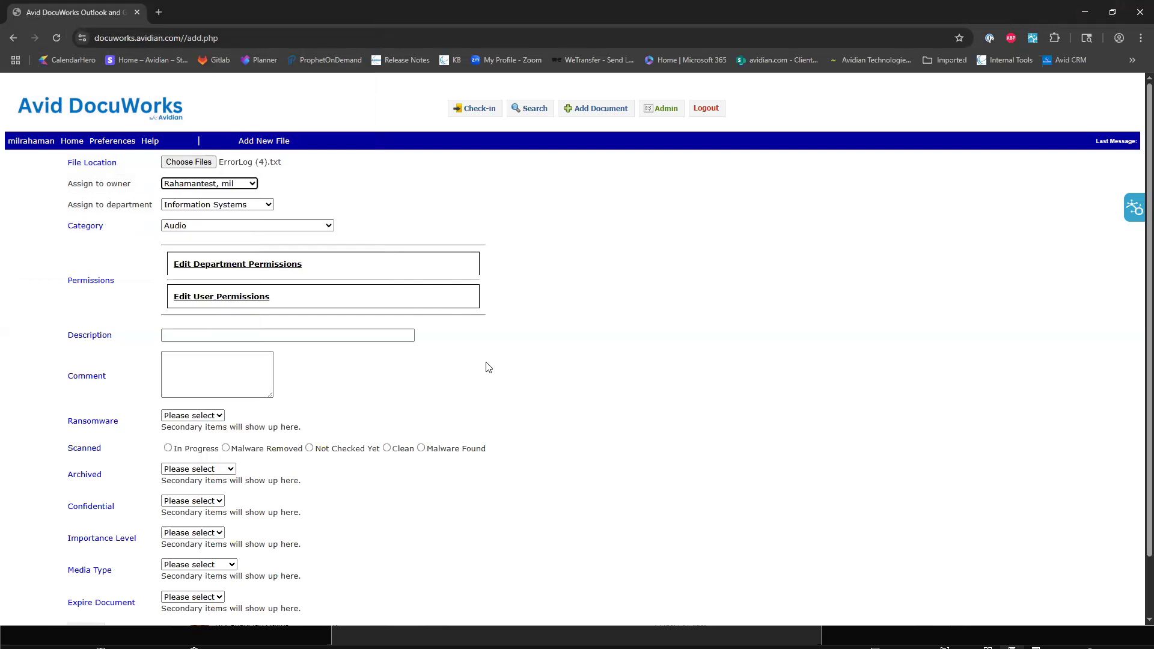
pyautogui.click(228, 205)
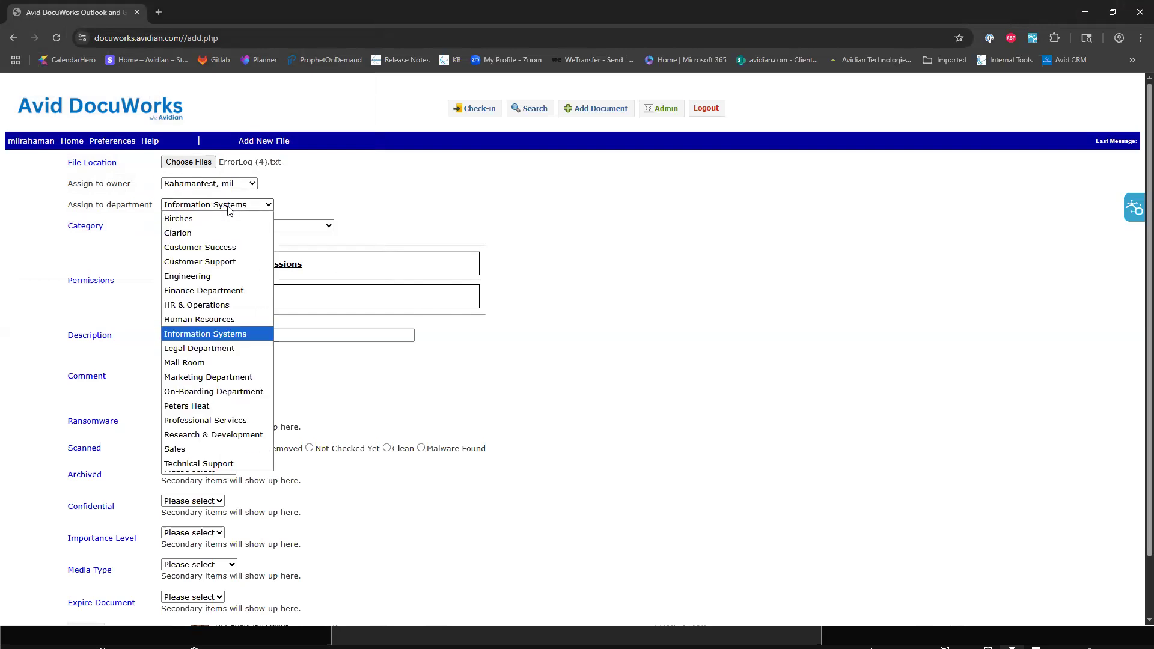
pyautogui.click(208, 293)
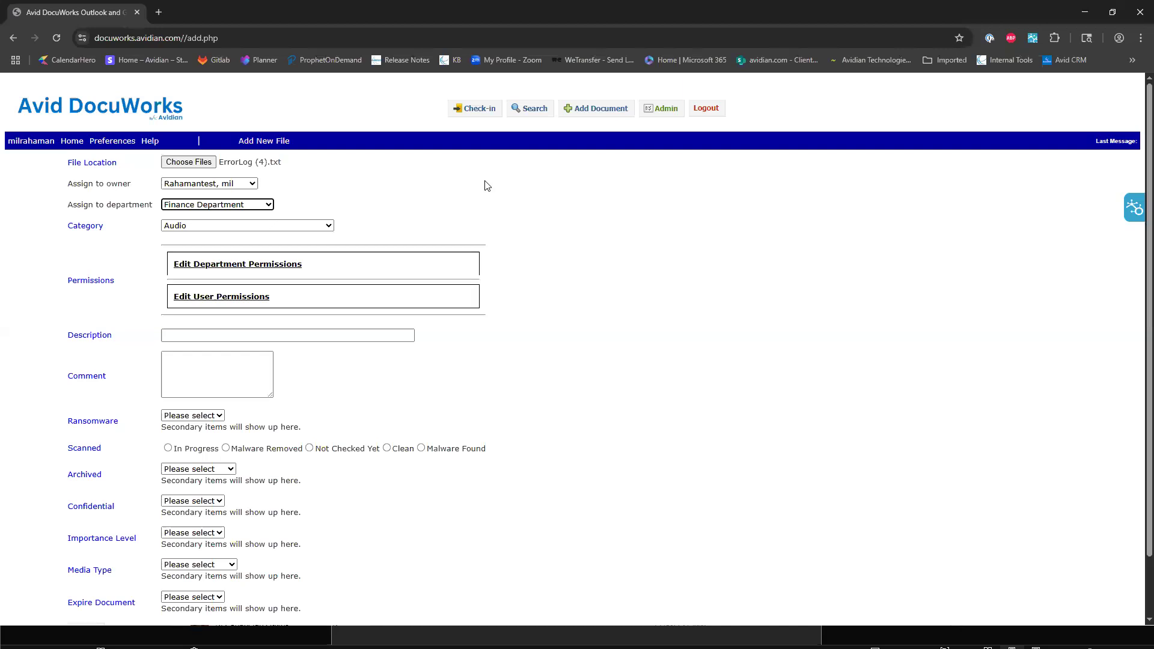
# Set the new document's category to Financial.
pyautogui.click(299, 226)
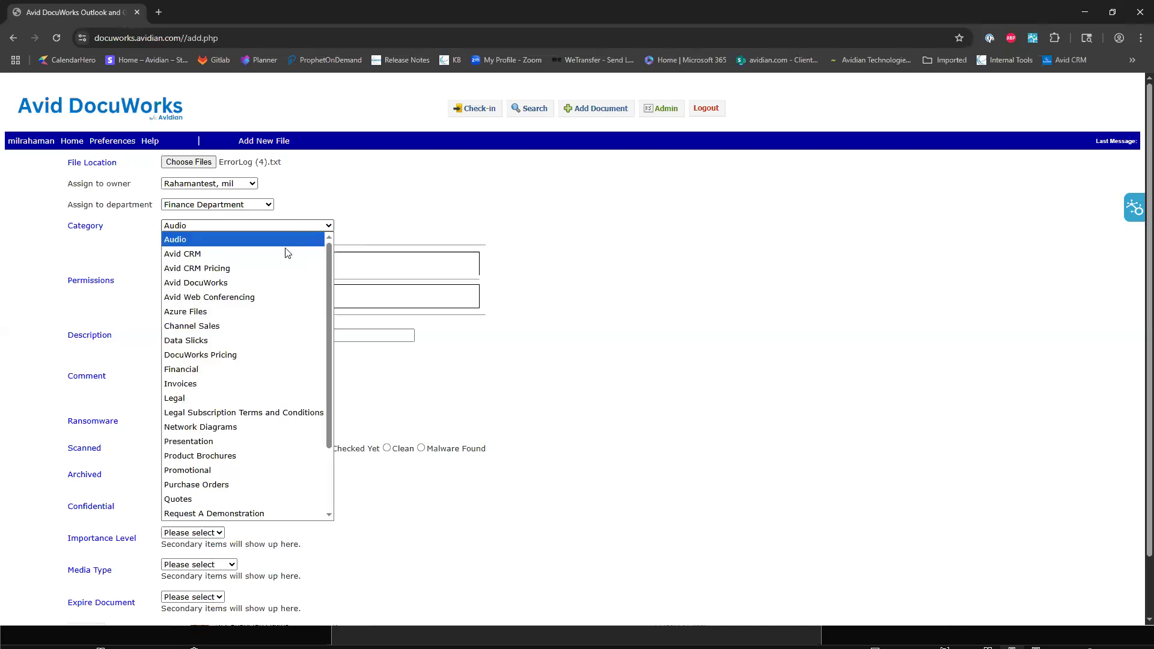
pyautogui.scroll(-1, 245, 423)
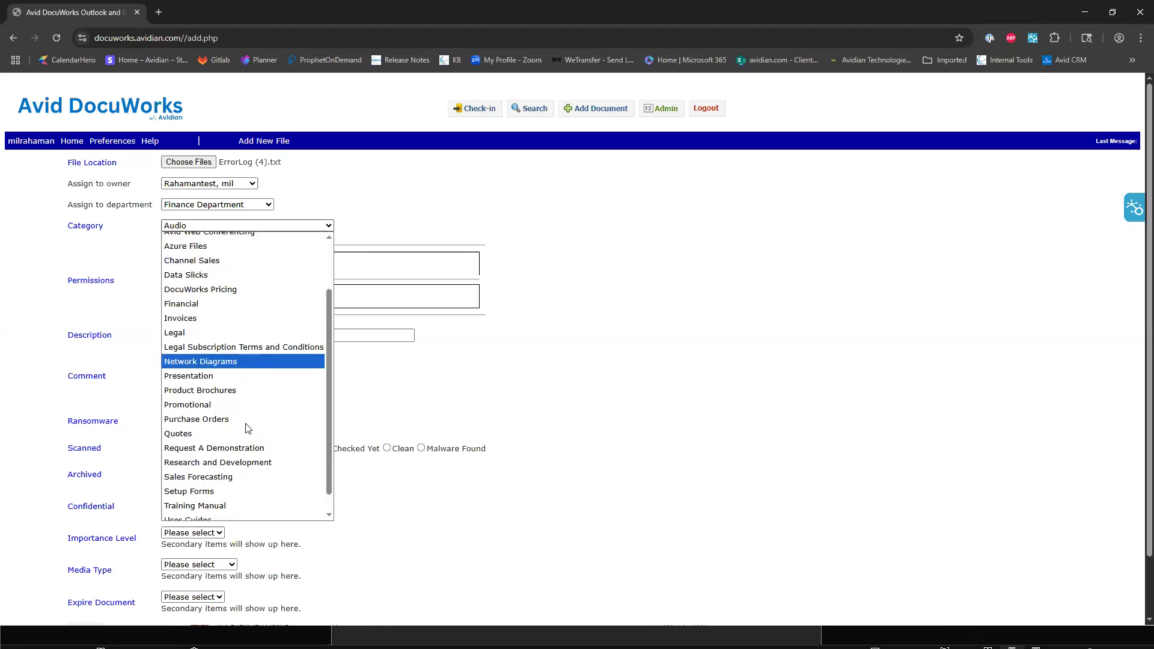
pyautogui.scroll(-1, 245, 427)
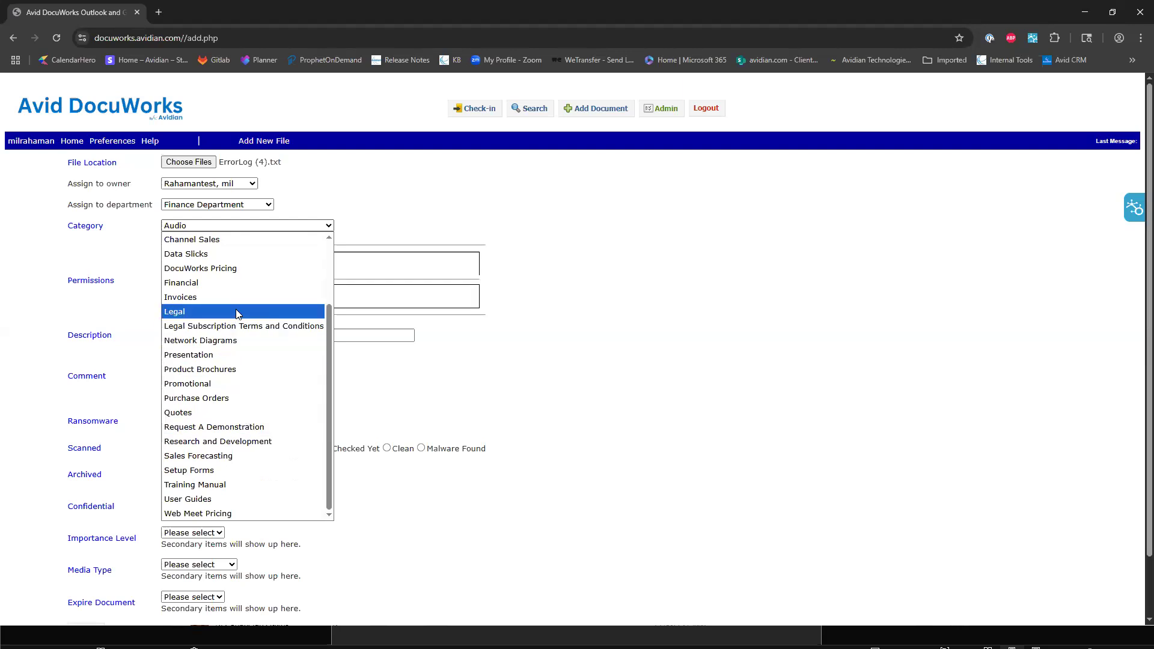
pyautogui.click(219, 286)
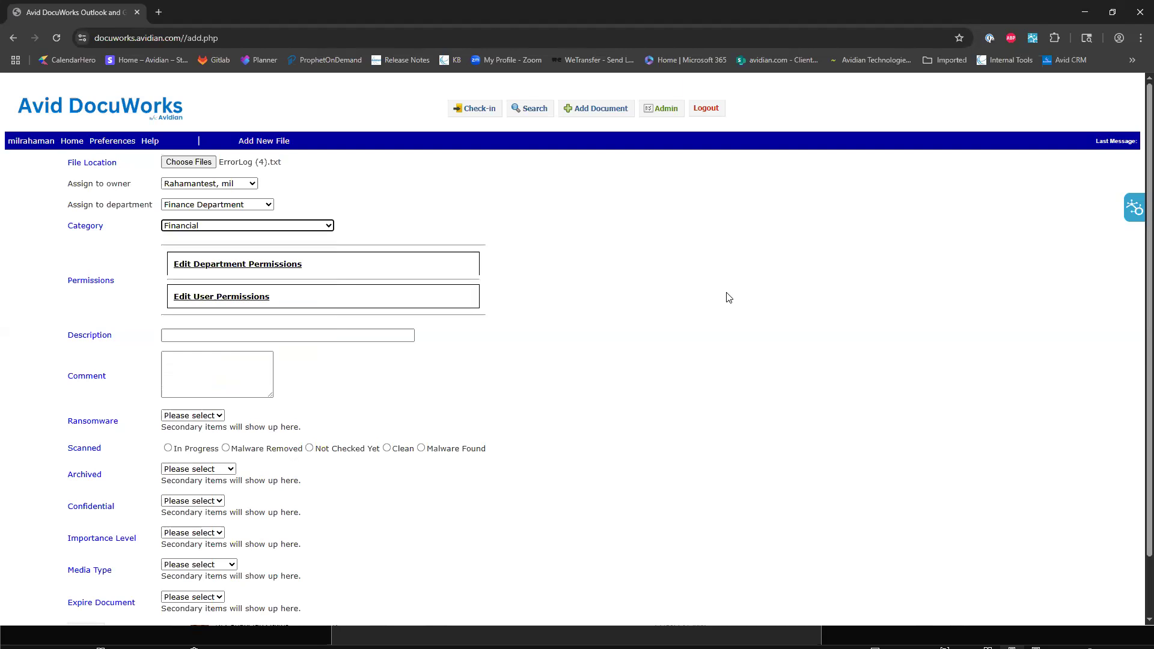
pyautogui.click(730, 322)
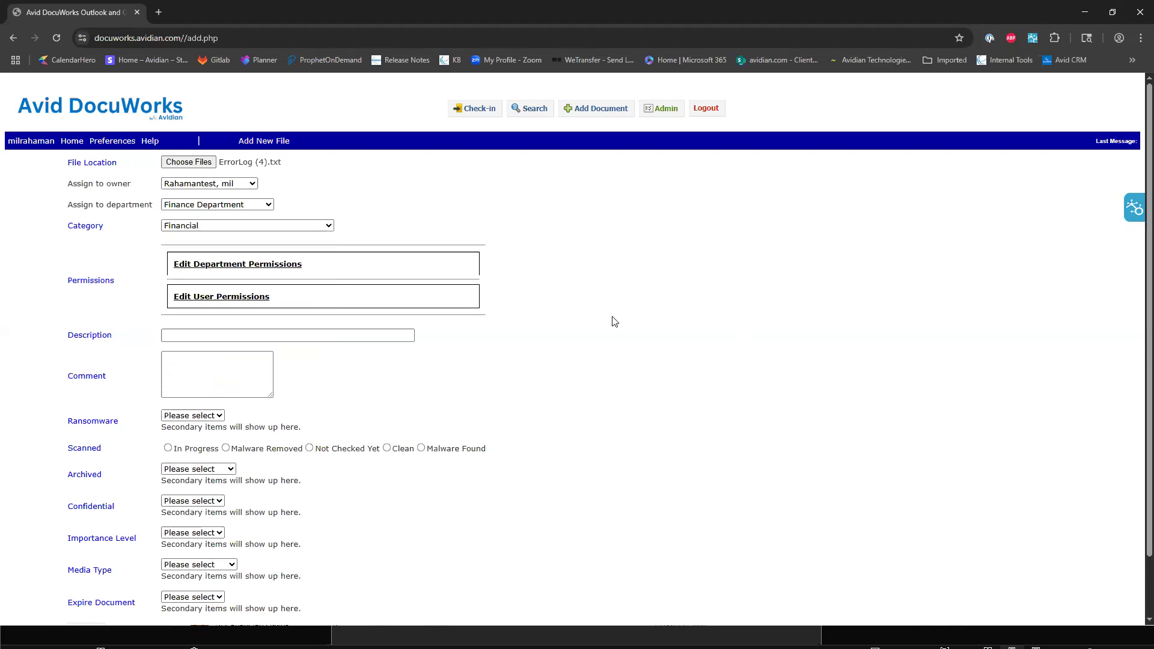
# Open the document's department permissions and set the Information Systems department to None.
pyautogui.click(264, 264)
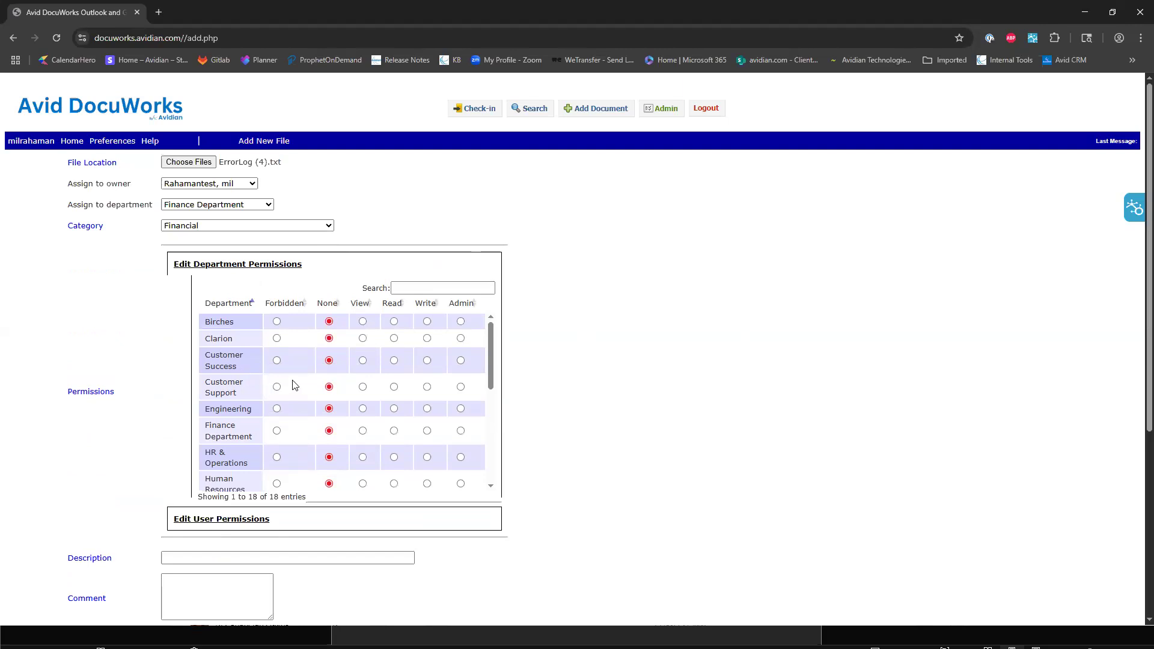
pyautogui.scroll(-1, 298, 385)
pyautogui.scroll(-2, 298, 385)
pyautogui.scroll(-2, 296, 396)
pyautogui.scroll(3, 295, 397)
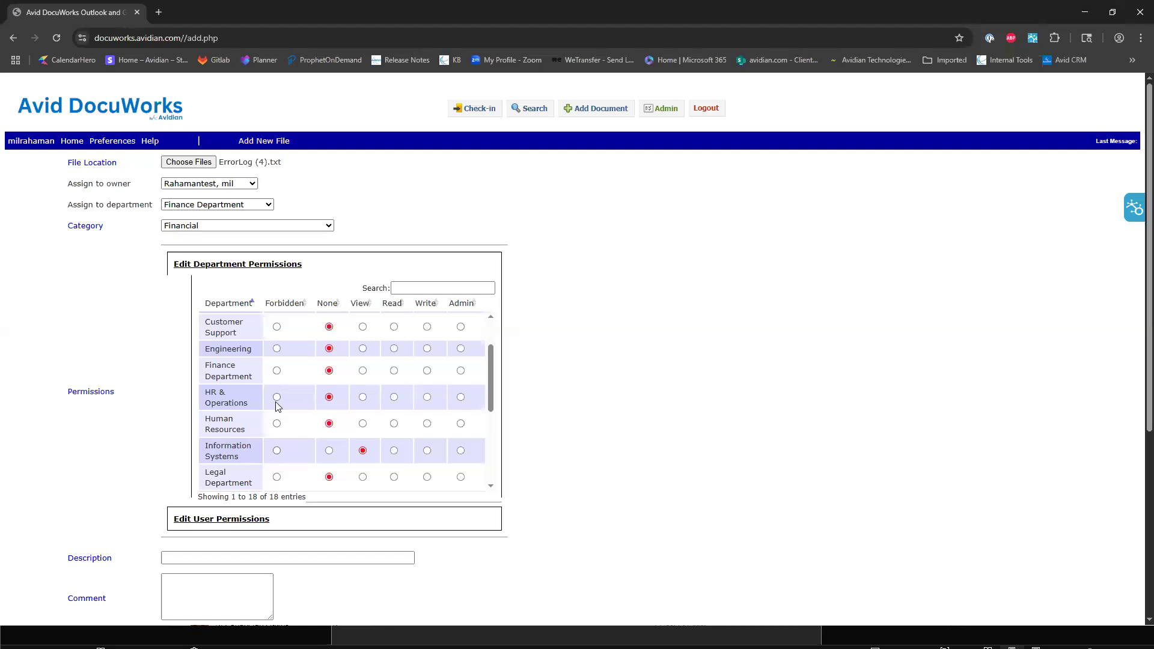
pyautogui.scroll(-5, 299, 417)
pyautogui.scroll(1, 336, 372)
pyautogui.scroll(3, 348, 350)
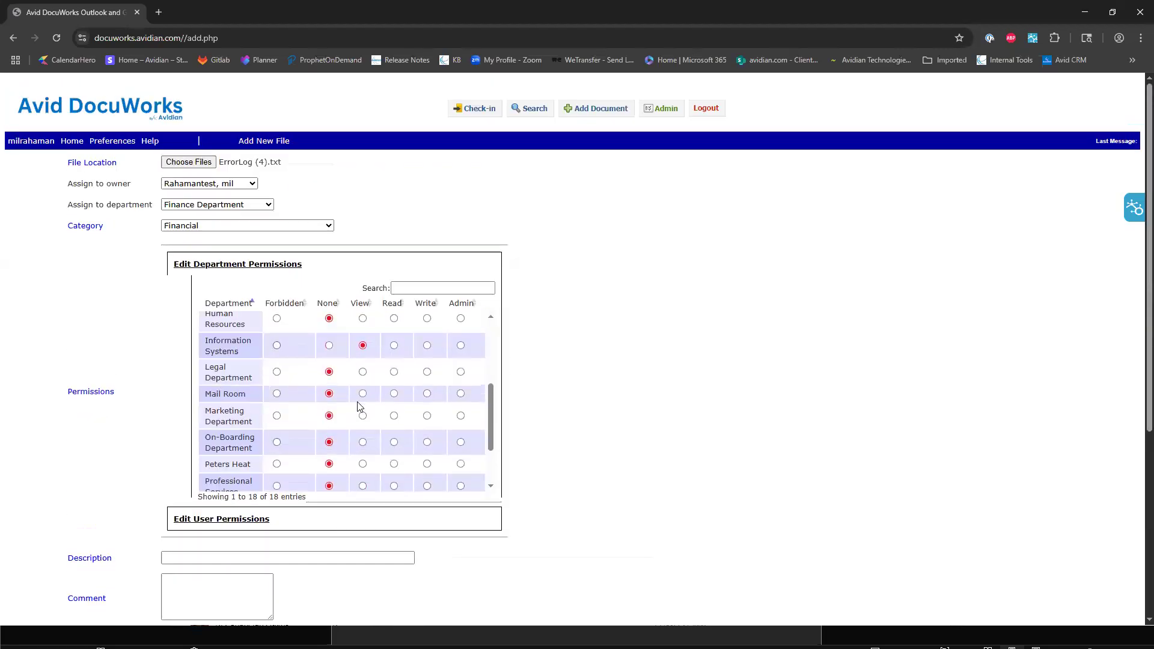
pyautogui.click(329, 388)
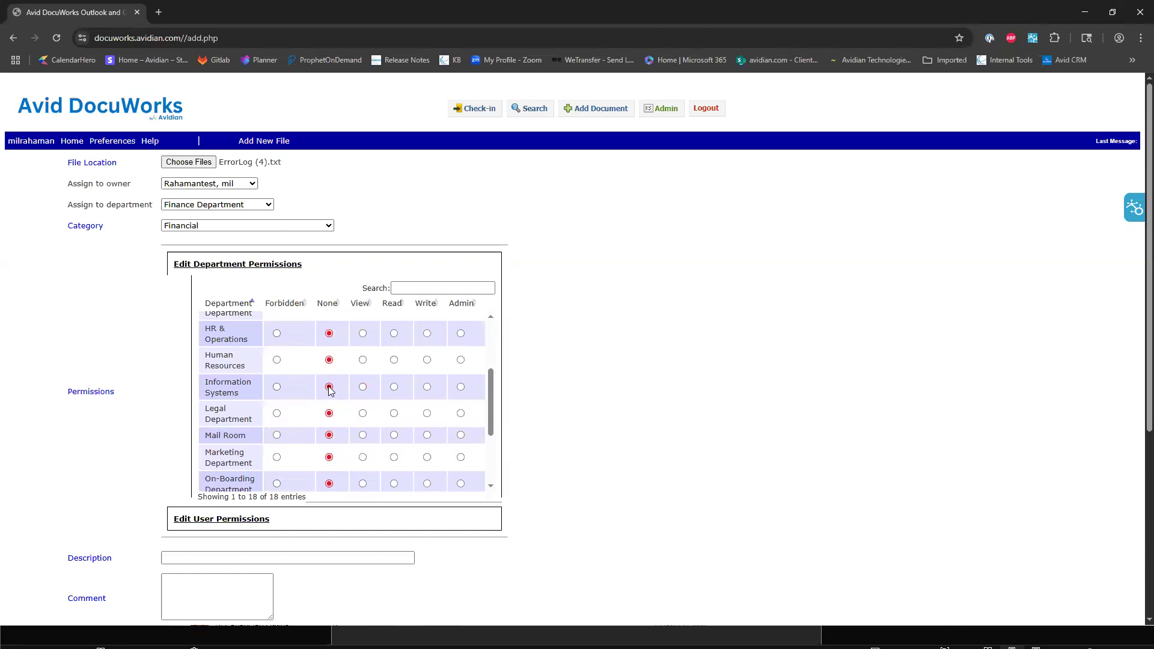
# Give the Finance Department Write permission on the document.
pyautogui.scroll(3, 301, 394)
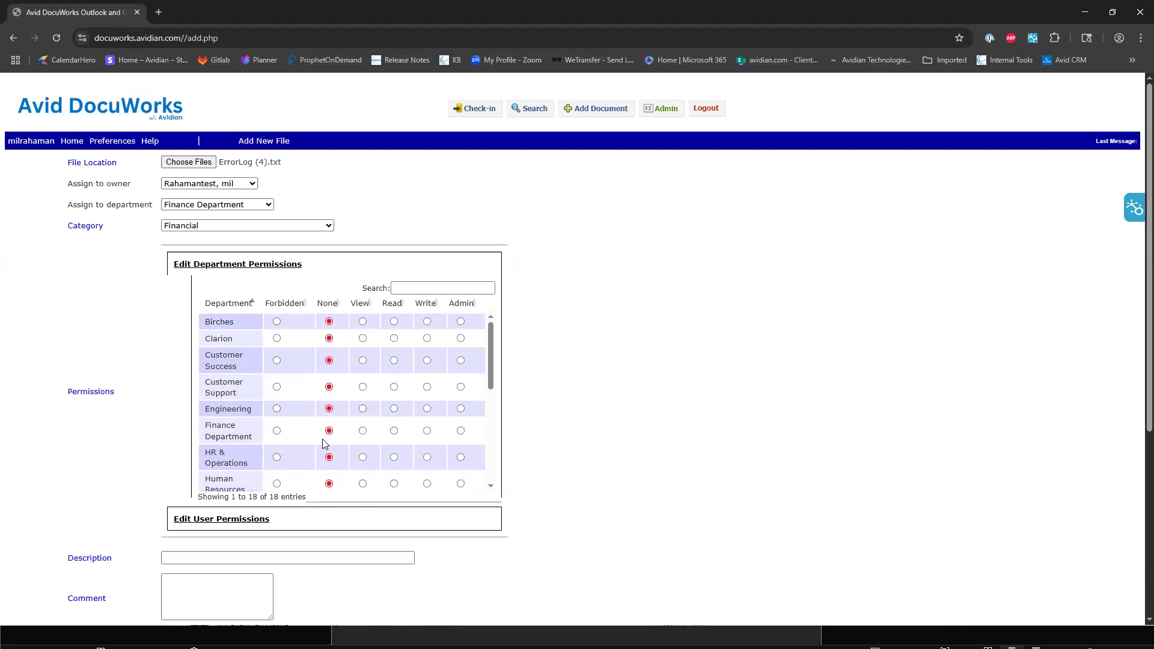
pyautogui.click(363, 432)
pyautogui.click(427, 432)
# Open the document's user permissions and give the newly created test user Read permission.
pyautogui.click(239, 524)
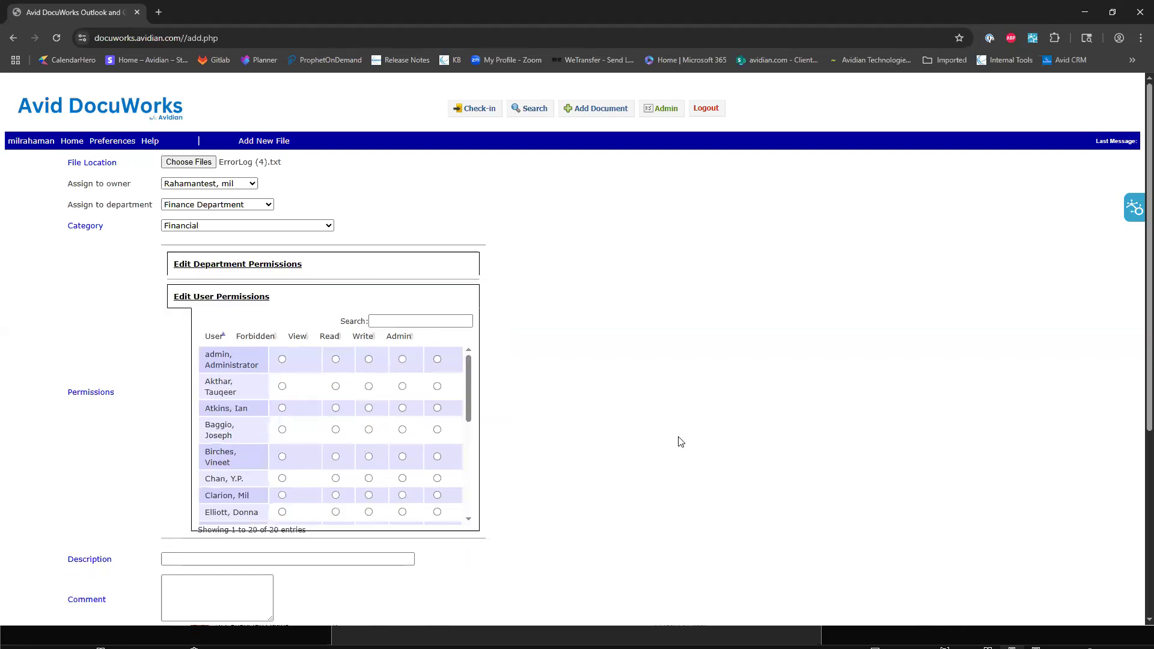
pyautogui.scroll(-1, 383, 442)
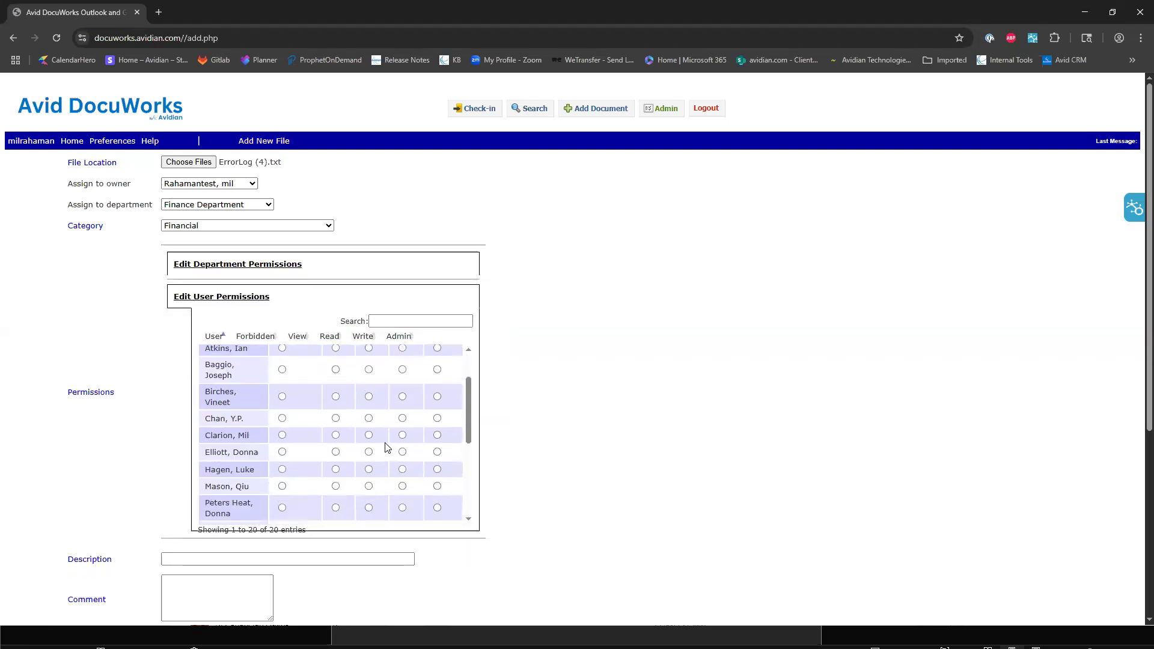
pyautogui.scroll(-1, 351, 442)
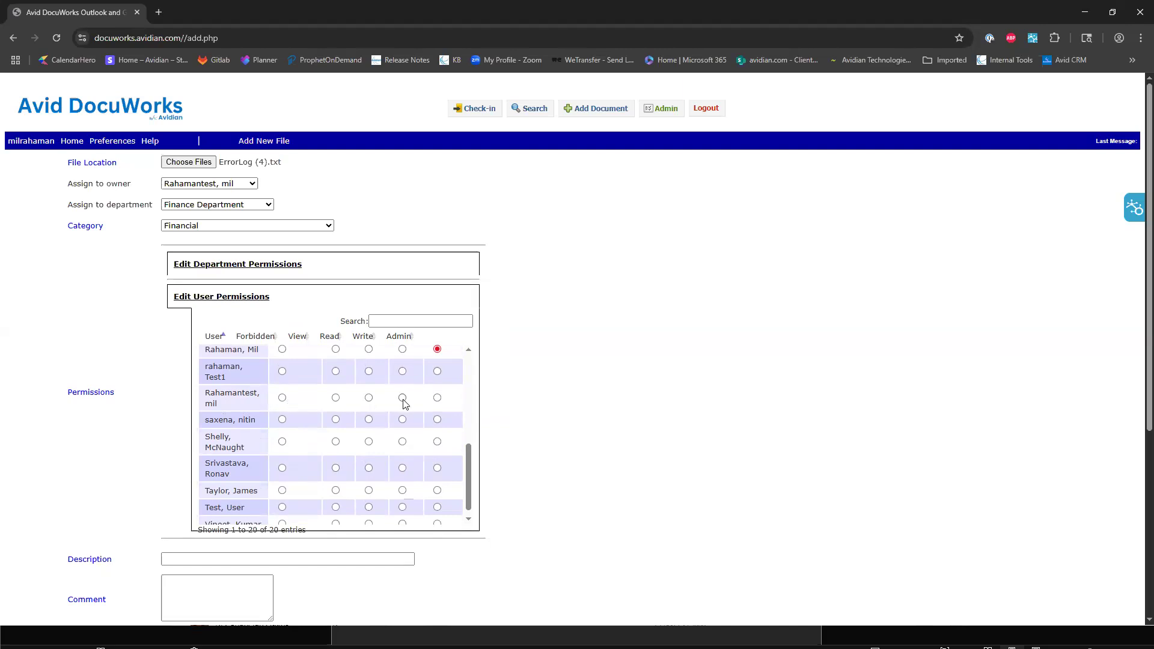
pyautogui.click(369, 399)
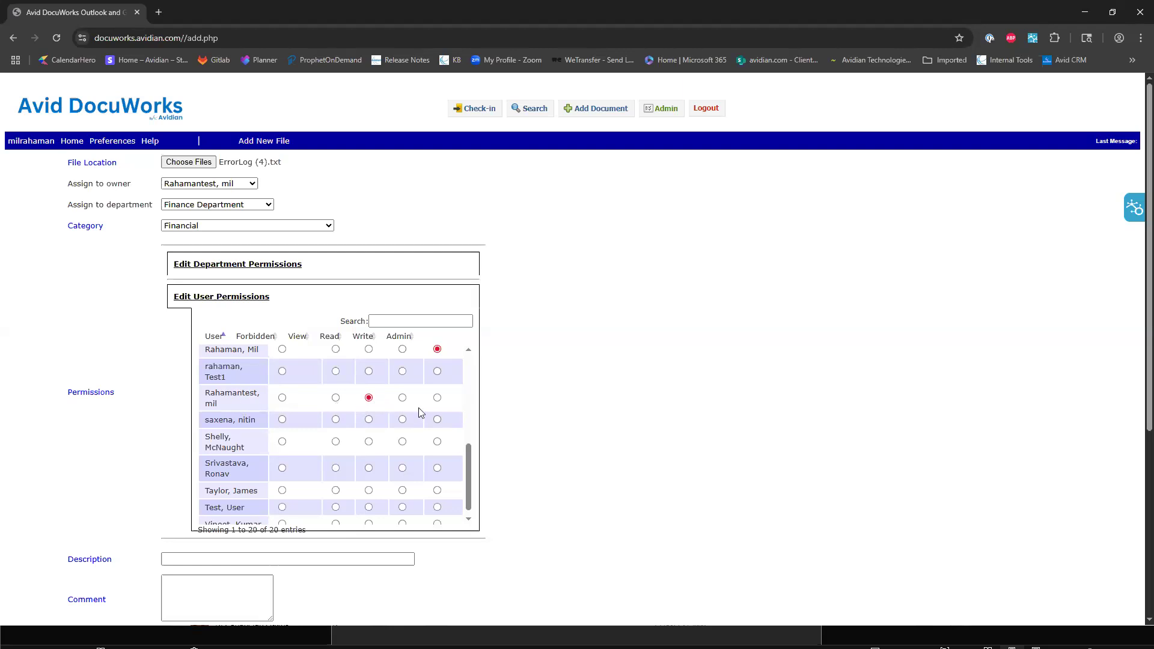
# Enter "Test Finance Document" as the document's description.
pyautogui.scroll(-2, 685, 511)
pyautogui.click(326, 440)
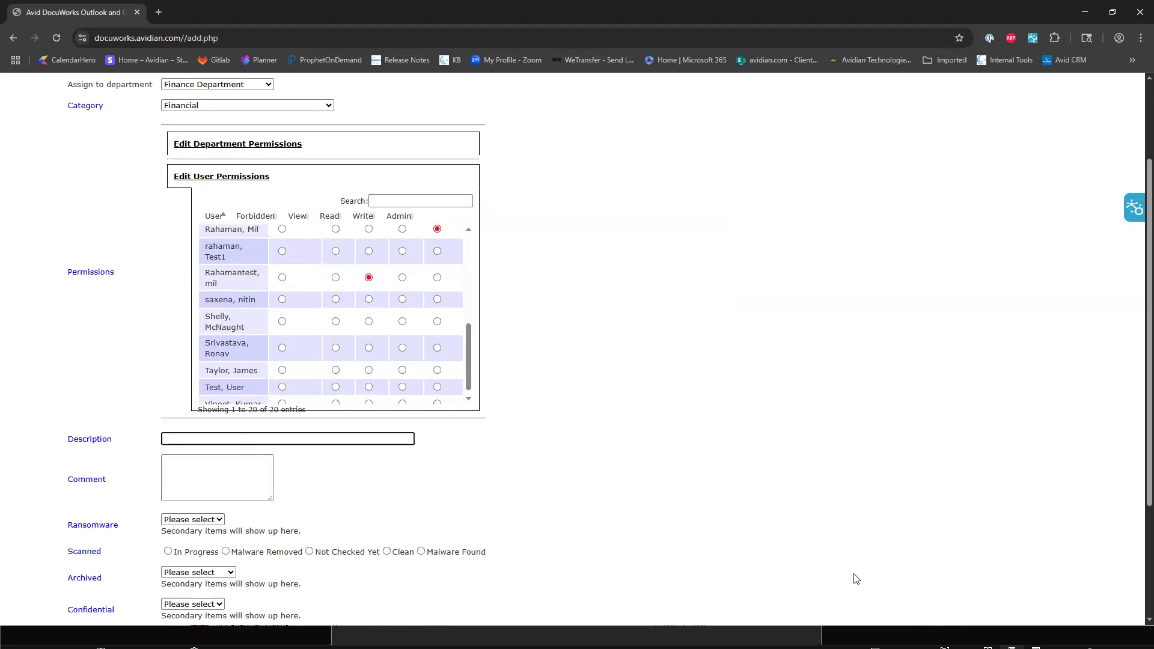
pyautogui.write('Test Finance Document')
# Enter "Test Document" as the document's comment.
pyautogui.click(219, 468)
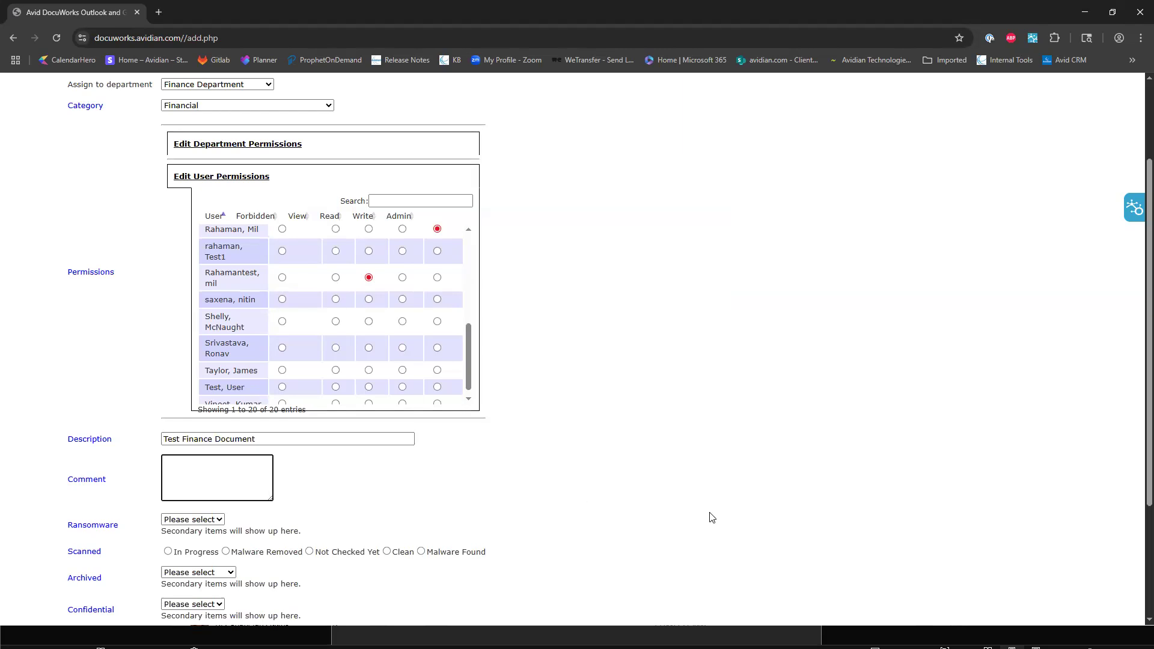
pyautogui.write('Test')
pyautogui.write('F')
pyautogui.press('BackSpace')
pyautogui.write('Doum')
pyautogui.press('BackSpace')
pyautogui.press('BackSpace')
pyautogui.press('BackSpace')
pyautogui.write('ouc')
pyautogui.press('BackSpace')
pyautogui.press('BackSpace')
pyautogui.write('cument')
pyautogui.click(660, 446)
# Set the document's Ransomware status to Not Scanned and its Scanned status to Not Checked Yet.
pyautogui.scroll(-3, 464, 463)
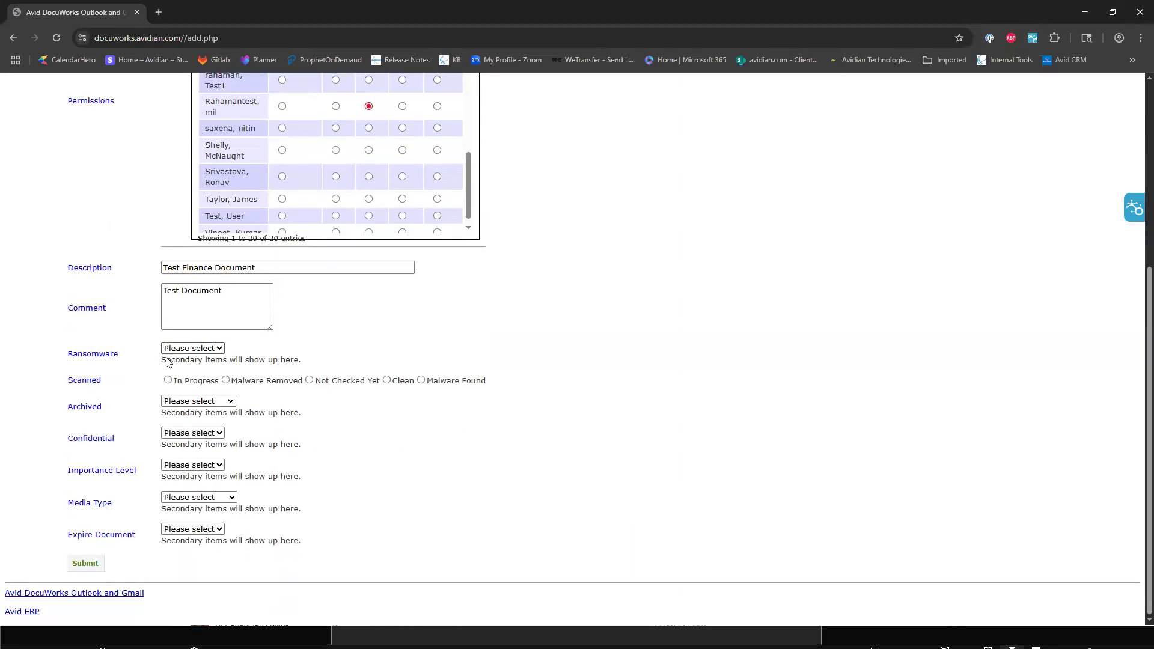
pyautogui.click(192, 349)
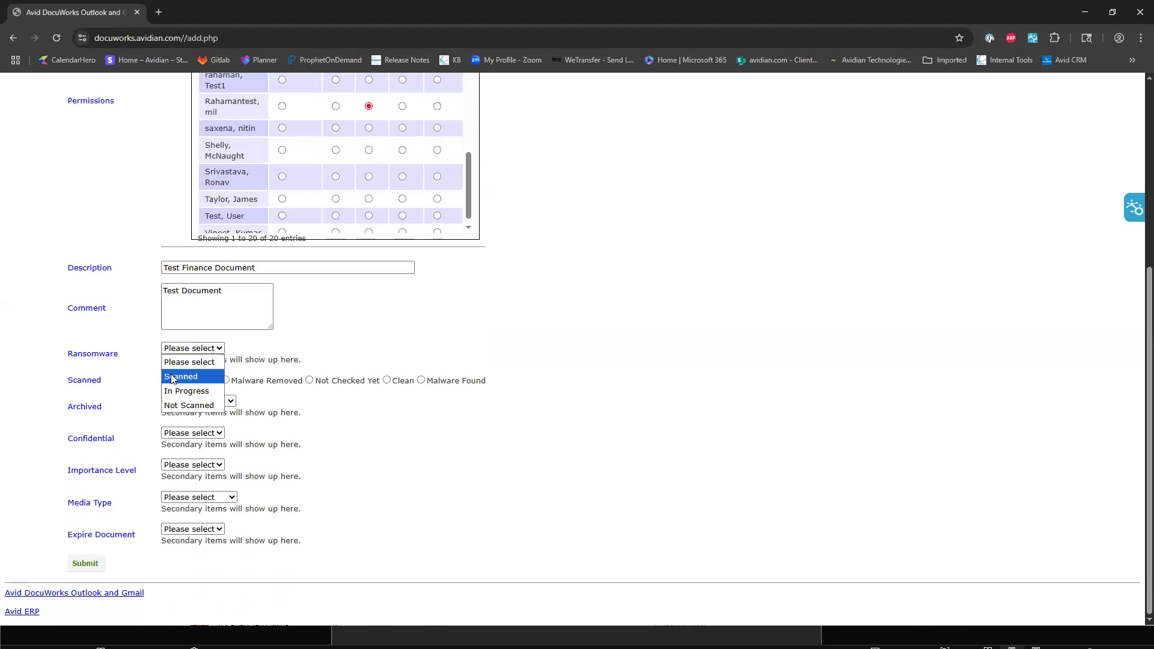
pyautogui.click(172, 377)
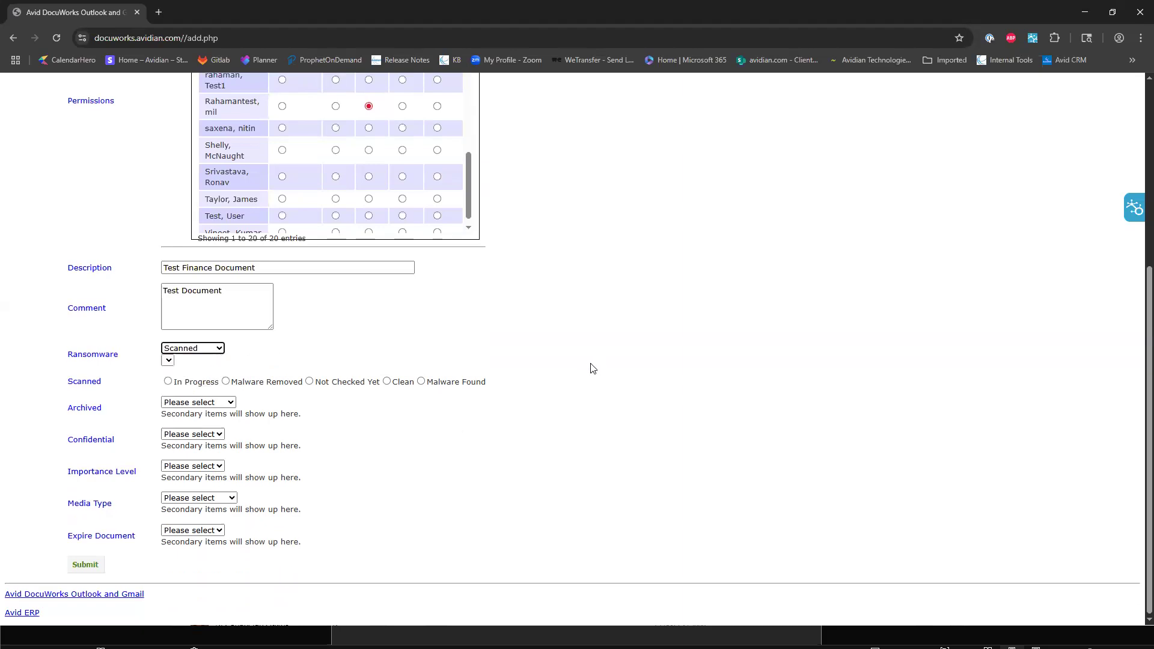
pyautogui.click(209, 353)
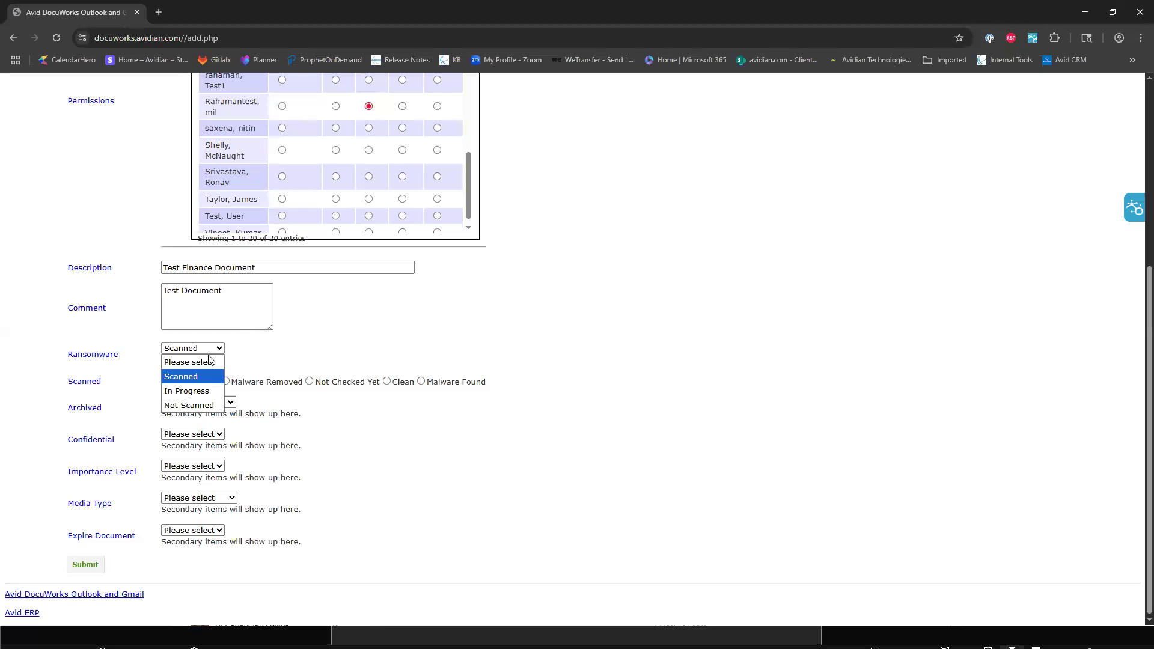
pyautogui.click(193, 405)
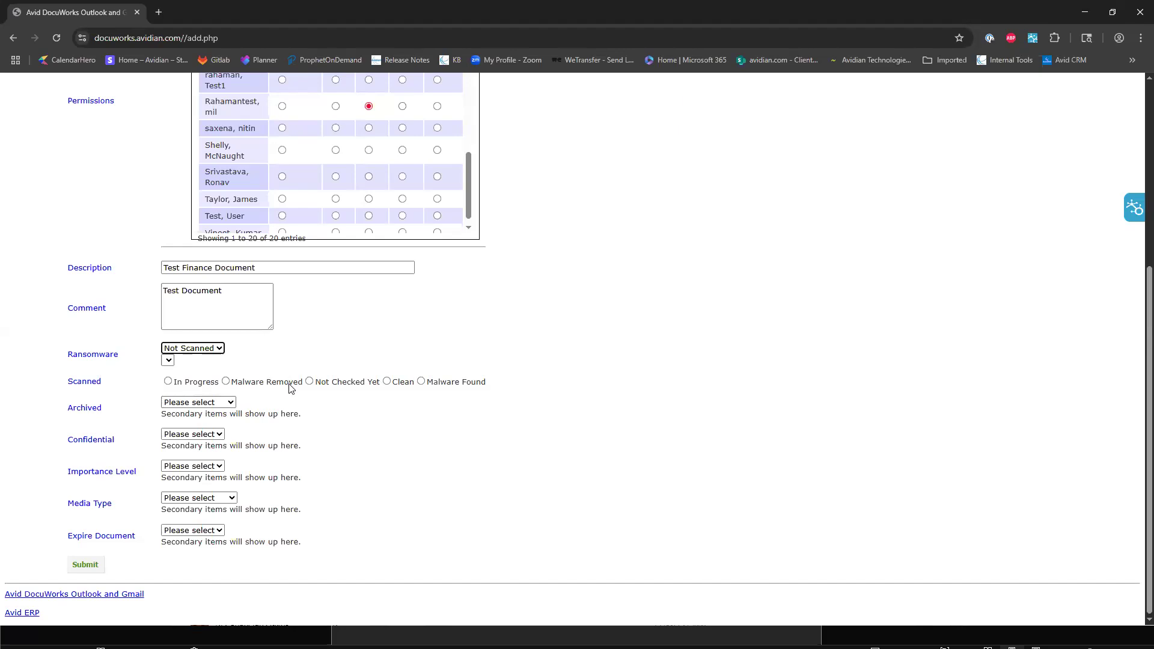
pyautogui.click(309, 381)
# Set the document's Archived status to In Progress and mark it confidential with Yes.
pyautogui.click(198, 403)
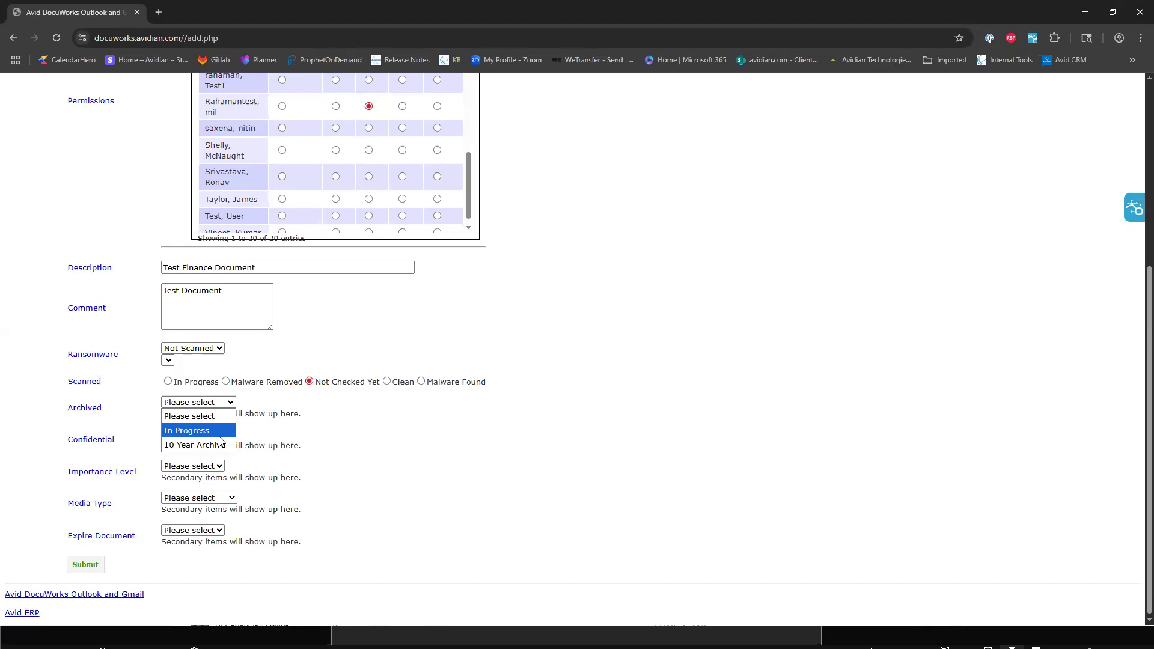
pyautogui.click(214, 431)
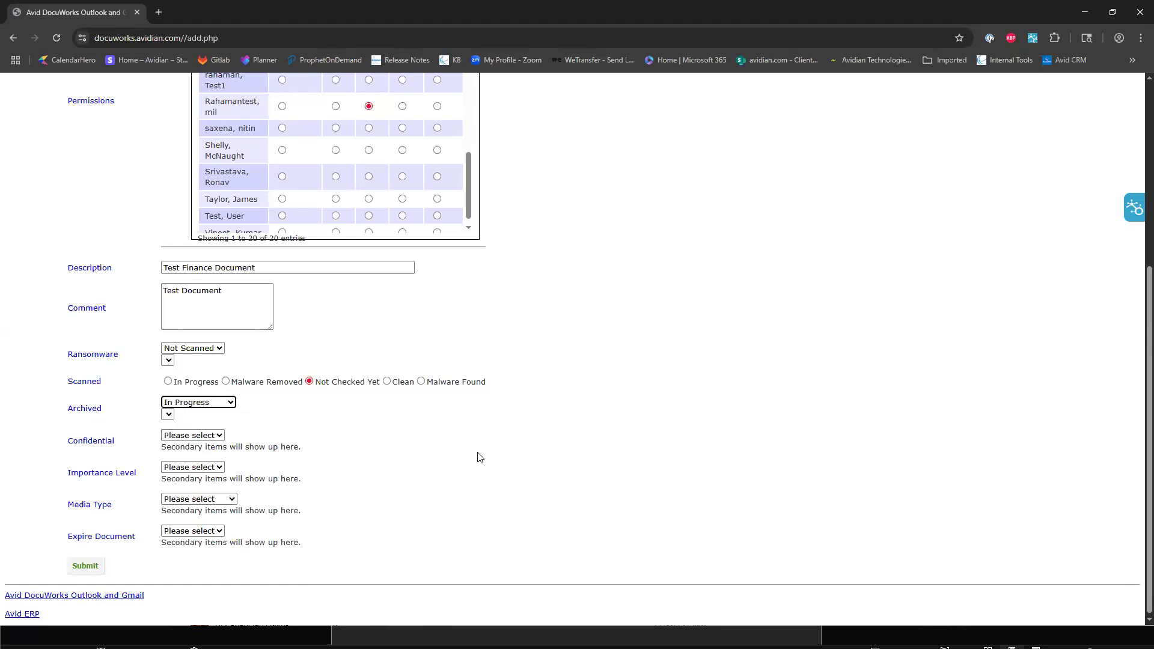
pyautogui.click(195, 438)
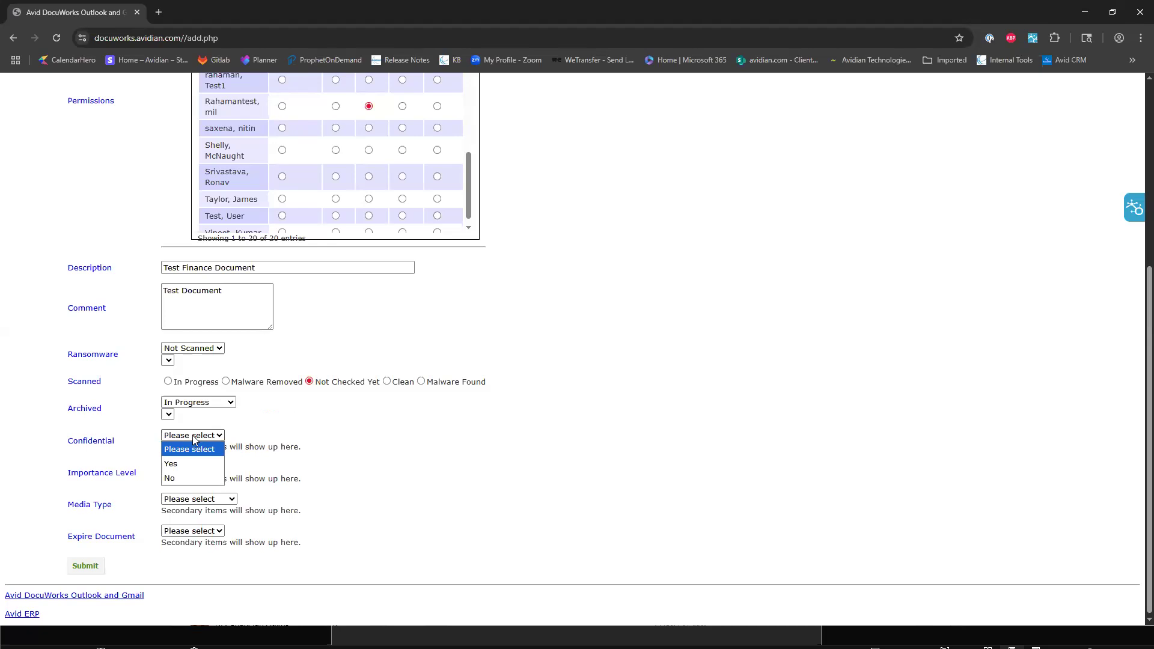
pyautogui.click(189, 464)
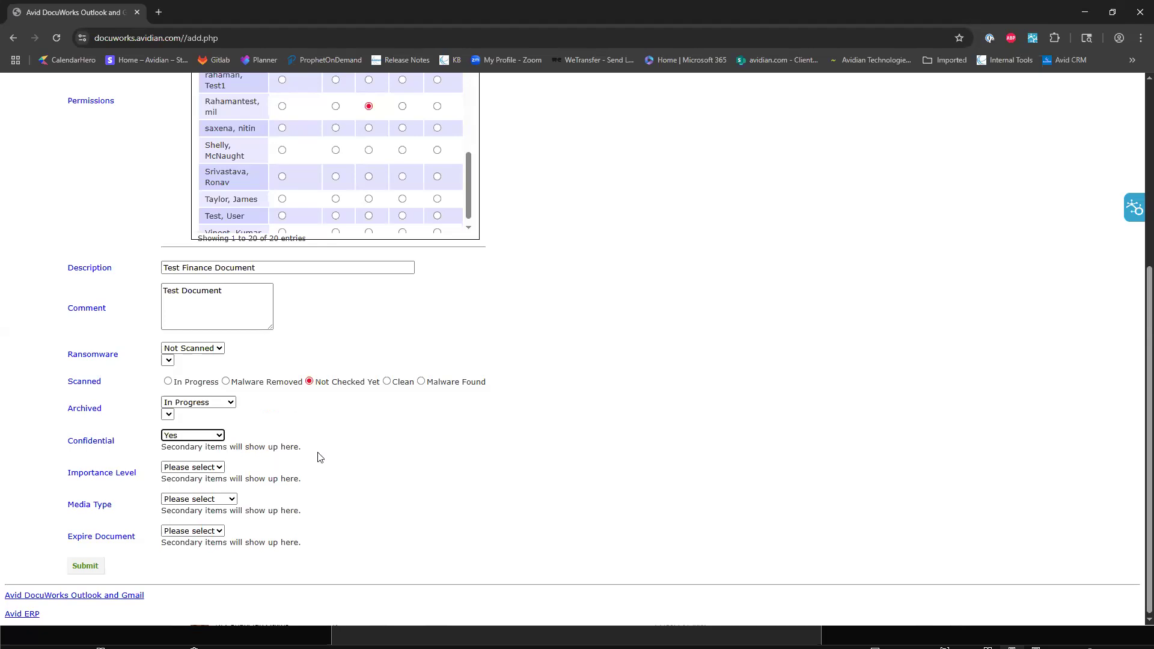
# Set the document's importance level to Medium and its media type to Text.
pyautogui.click(190, 471)
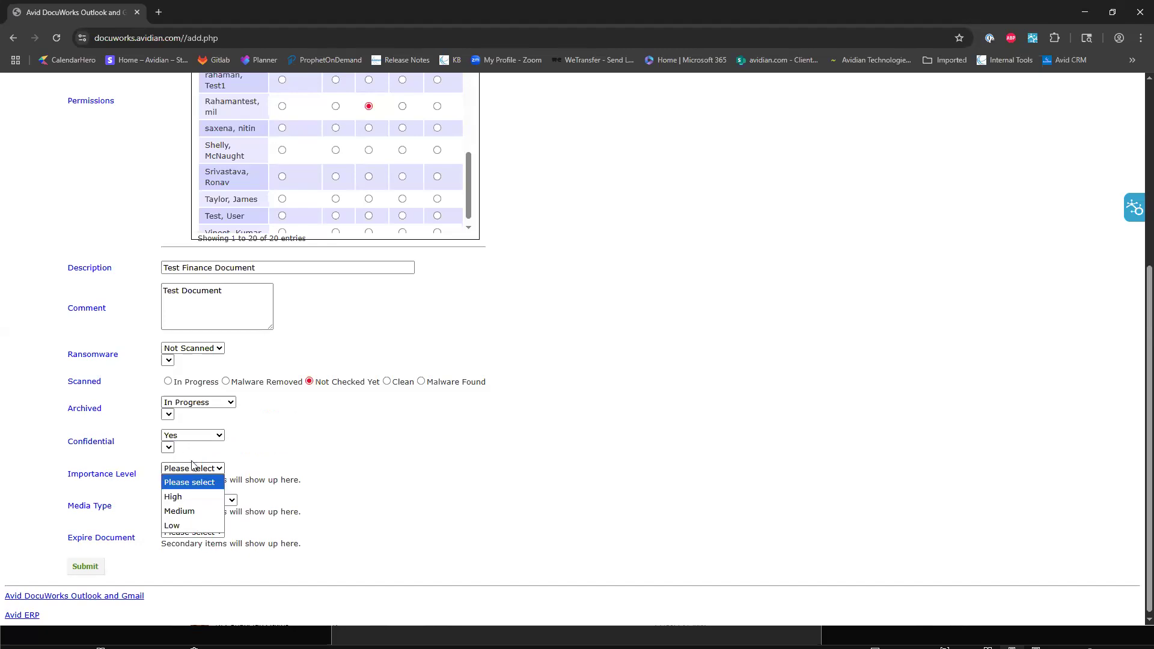
pyautogui.click(194, 512)
pyautogui.click(207, 469)
pyautogui.click(276, 479)
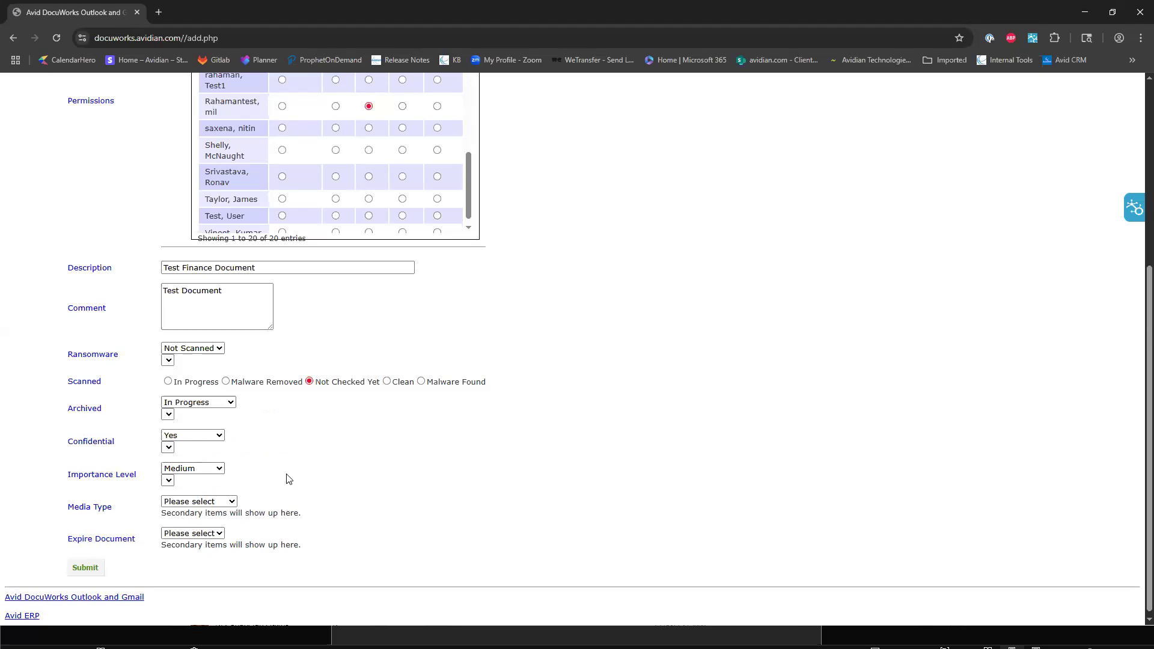
pyautogui.click(224, 501)
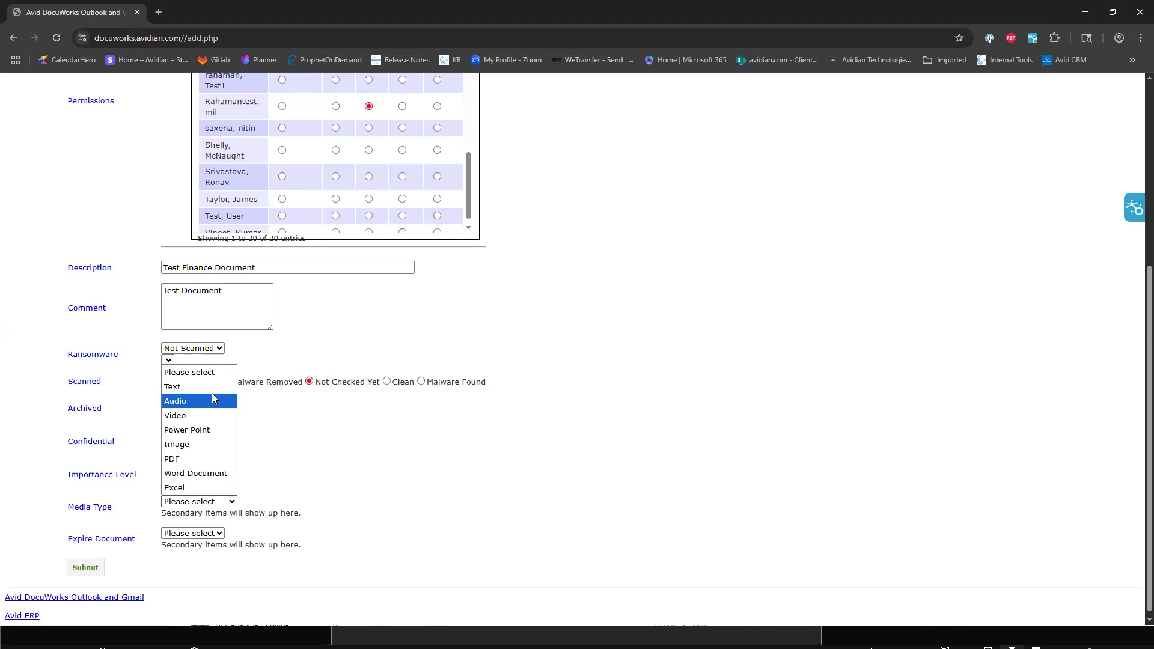
pyautogui.click(181, 385)
pyautogui.click(440, 483)
# Set the document to expire after 365 Days and submit it.
pyautogui.scroll(-1, 408, 491)
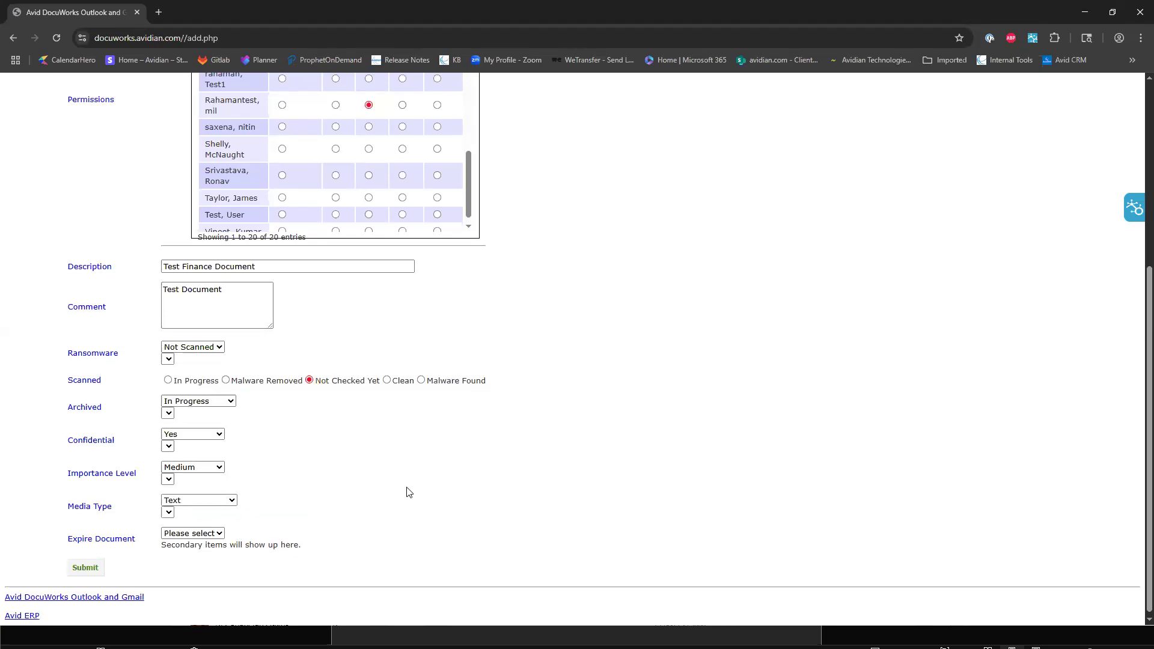
pyautogui.click(214, 533)
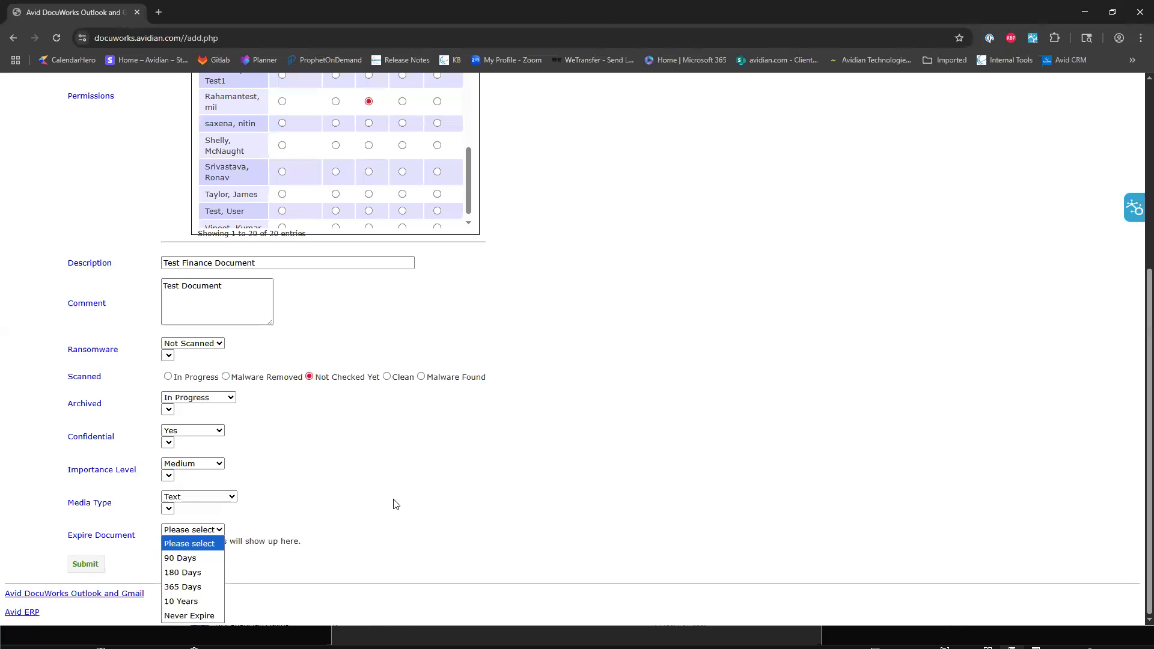
pyautogui.click(212, 588)
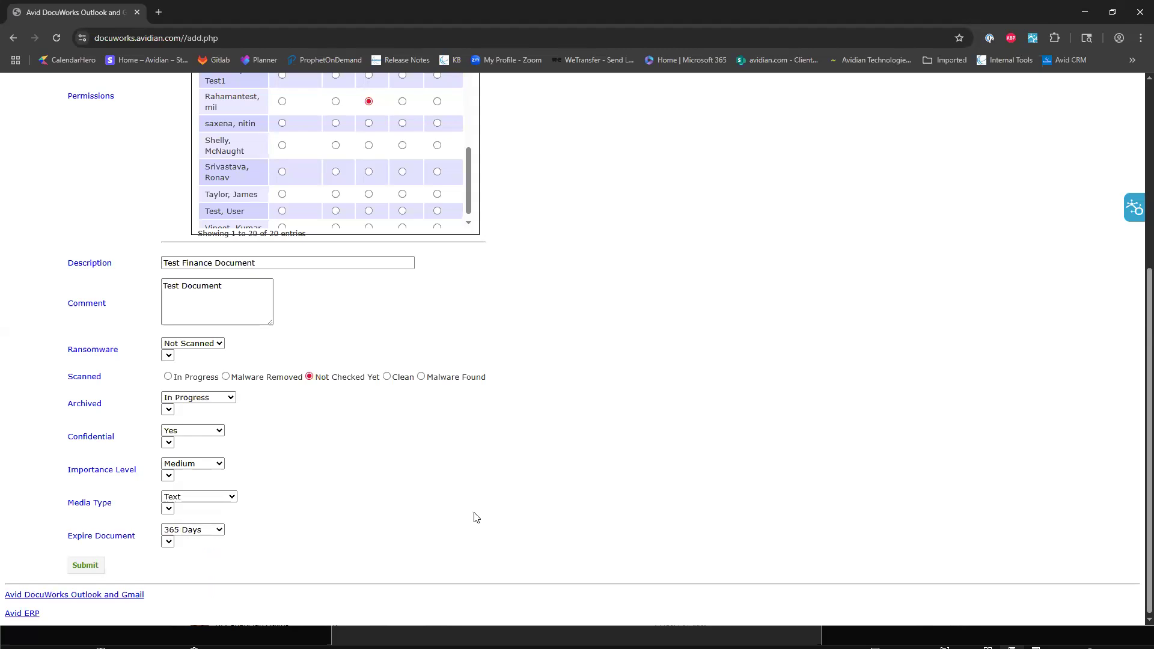
pyautogui.click(85, 565)
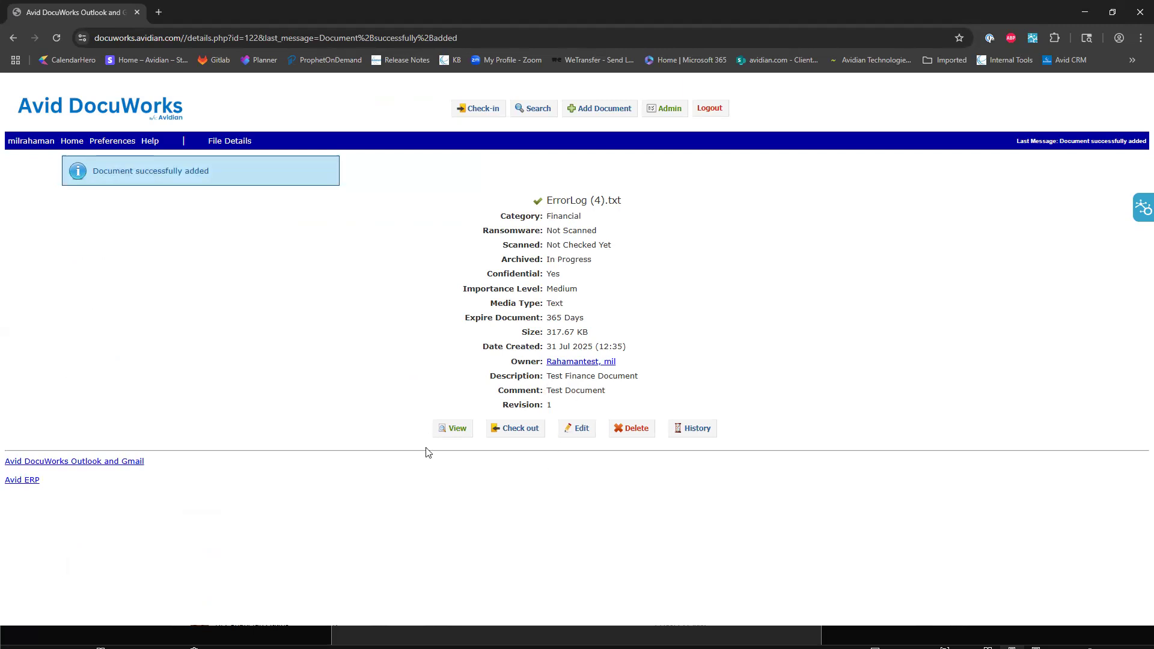
# View the contents of the added ErrorLog (4) file in Notepad, close it and return to the file details.
pyautogui.click(452, 428)
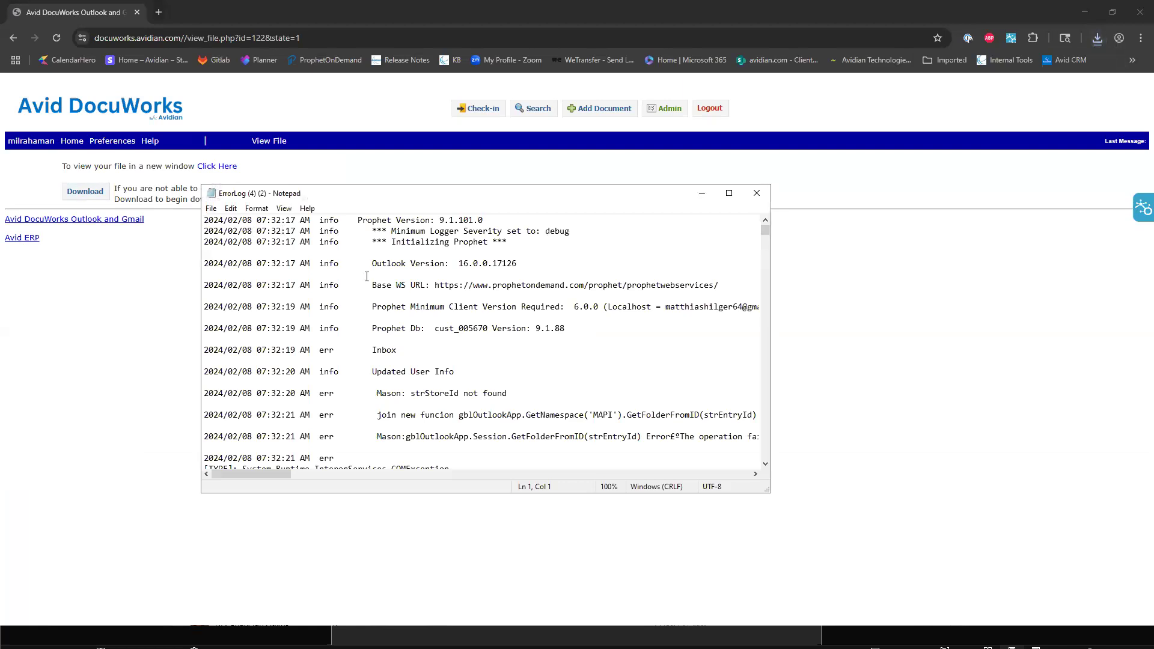
pyautogui.scroll(-15, 667, 357)
pyautogui.scroll(-10, 668, 357)
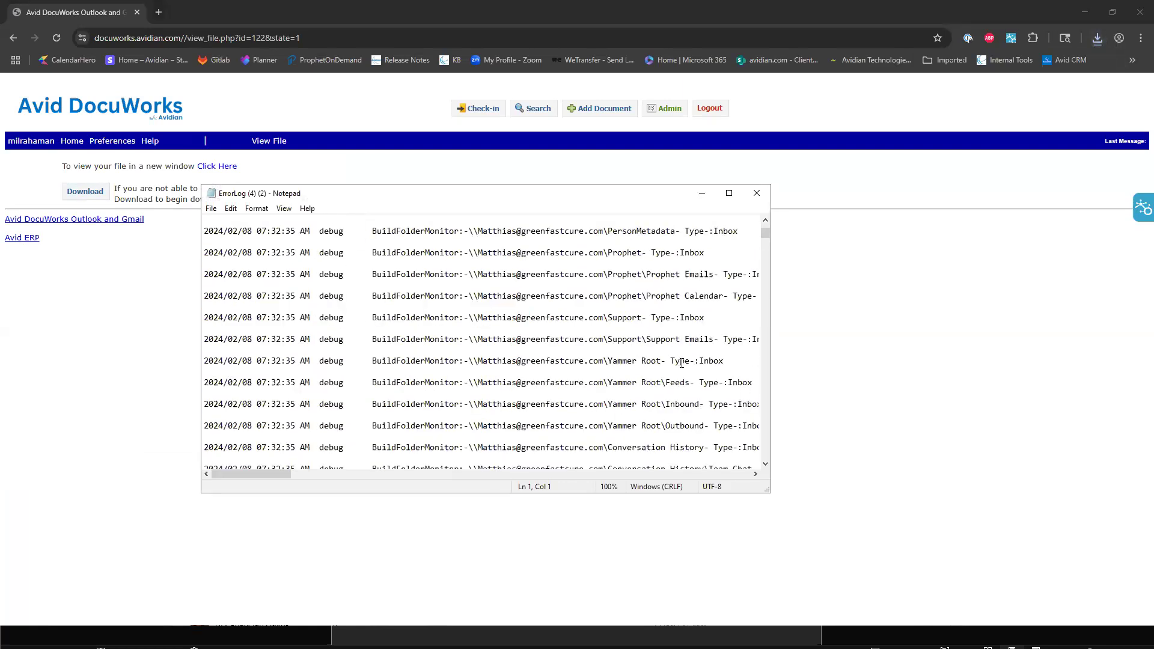
pyautogui.click(757, 193)
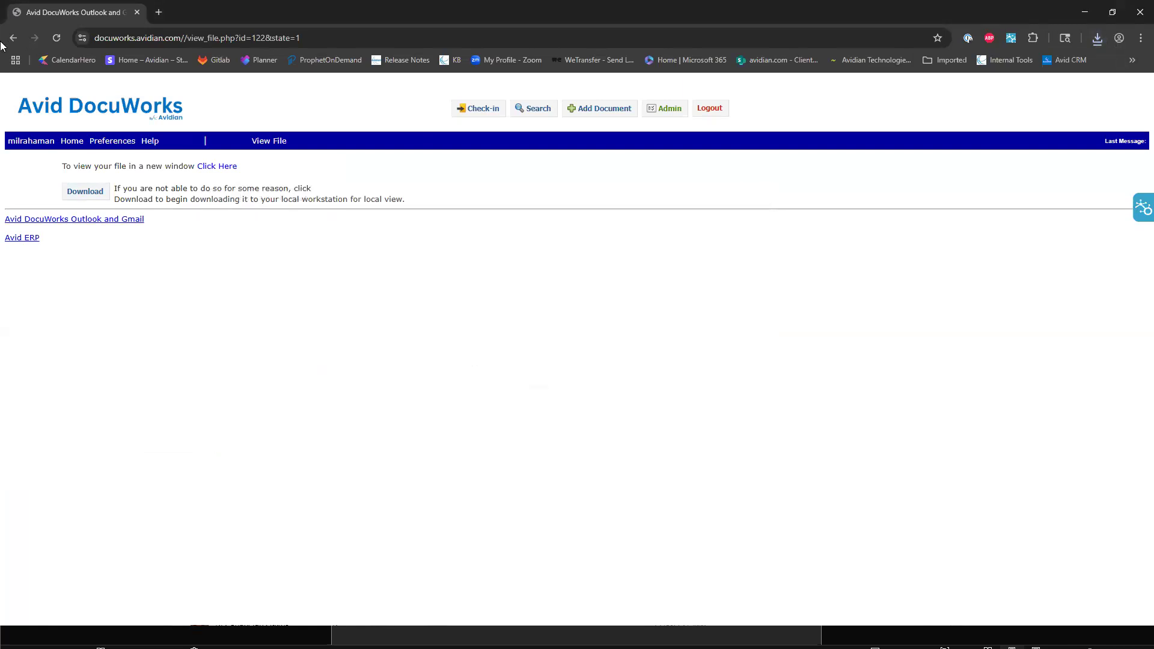
pyautogui.click(13, 37)
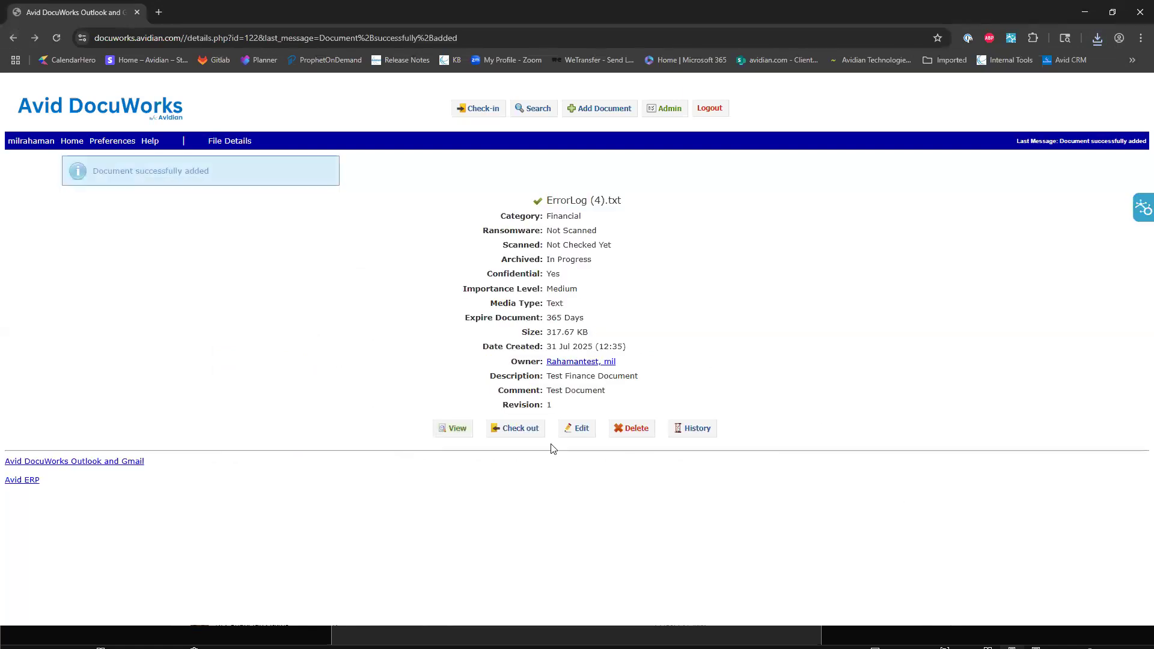
# Check out the ErrorLog (4).txt document, download it to the local workstation and continue to the files list.
pyautogui.click(516, 434)
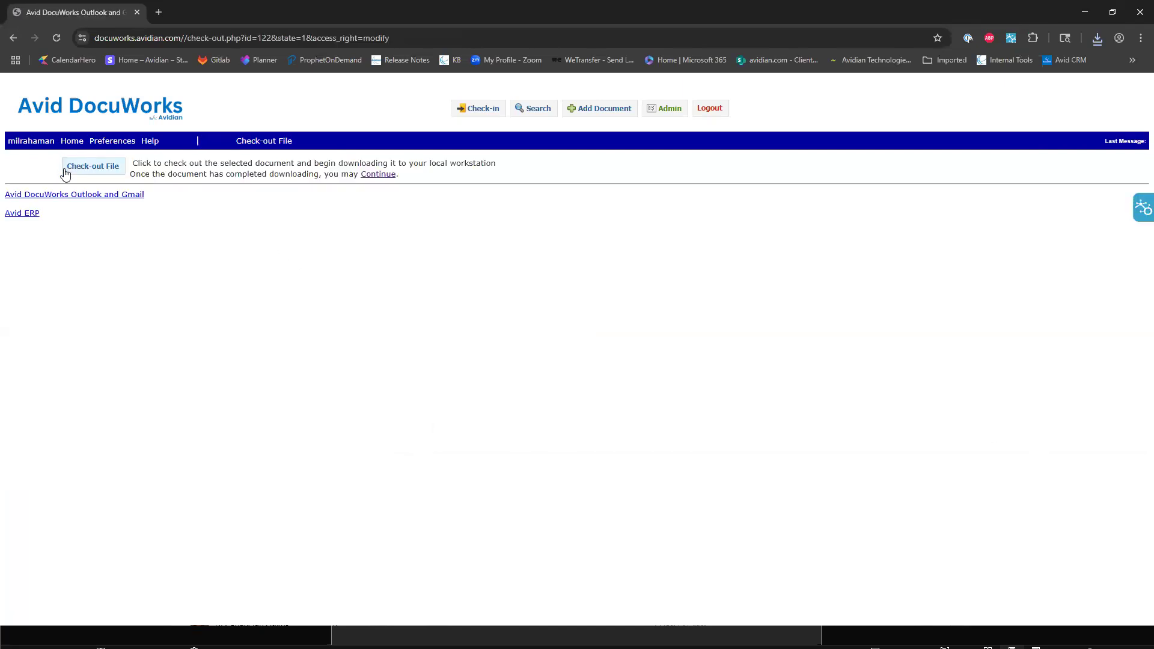
pyautogui.click(97, 172)
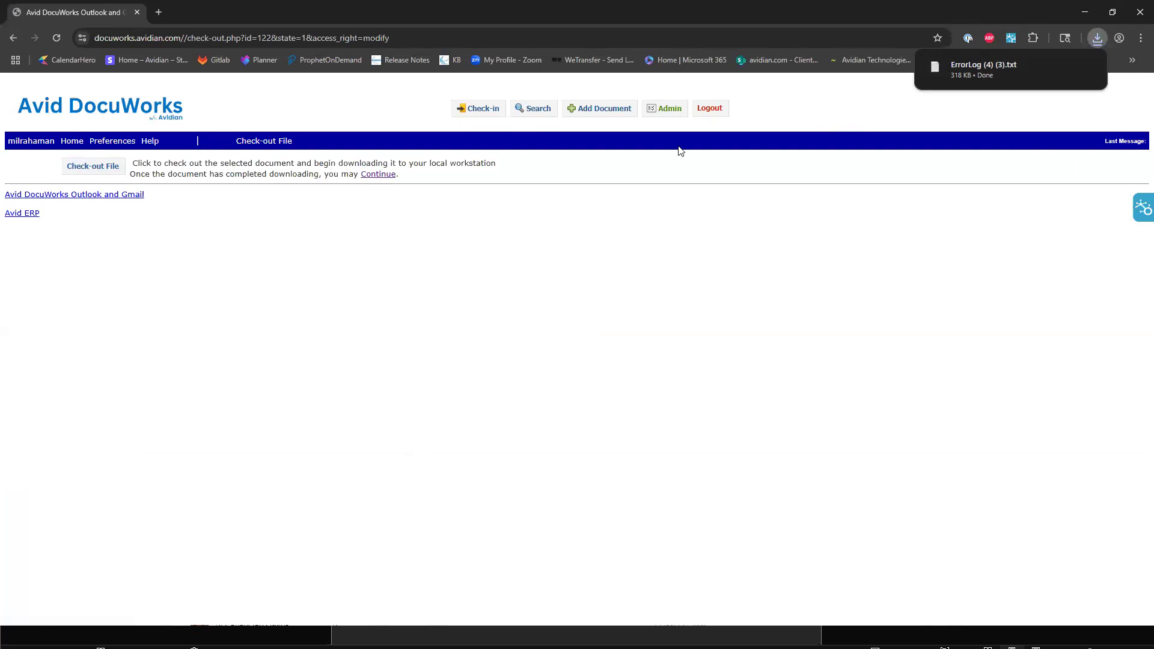
pyautogui.click(378, 174)
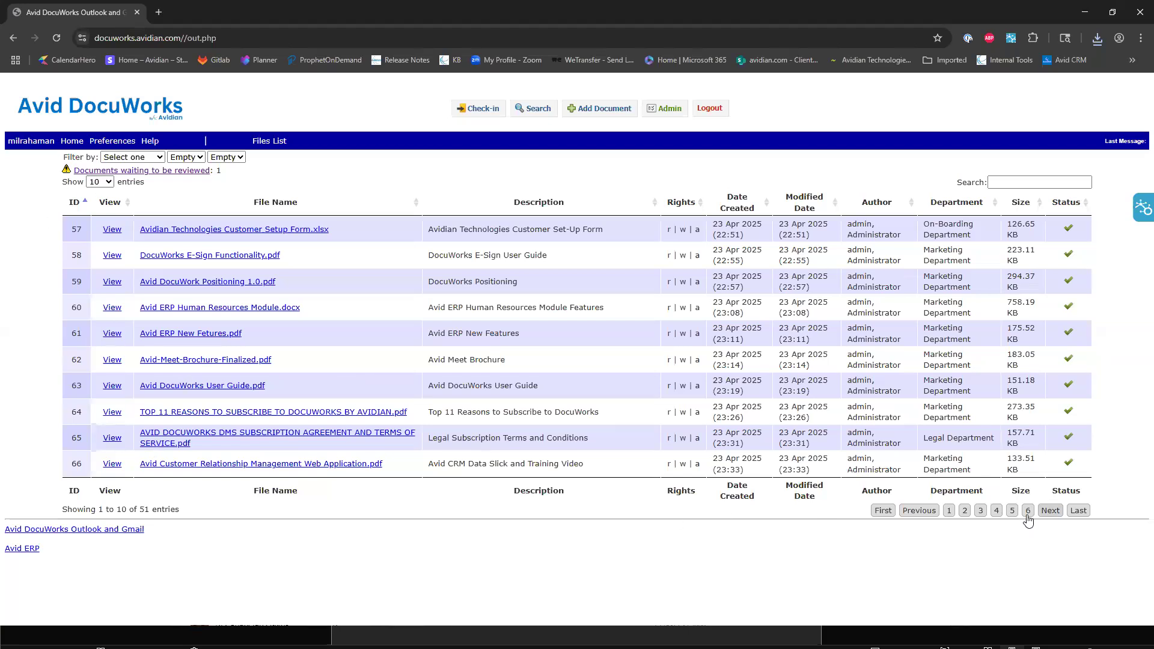
# Review the file details of the checked-out ErrorLog (4).txt from page 6 of the files list, and return to the list.
pyautogui.click(1029, 512)
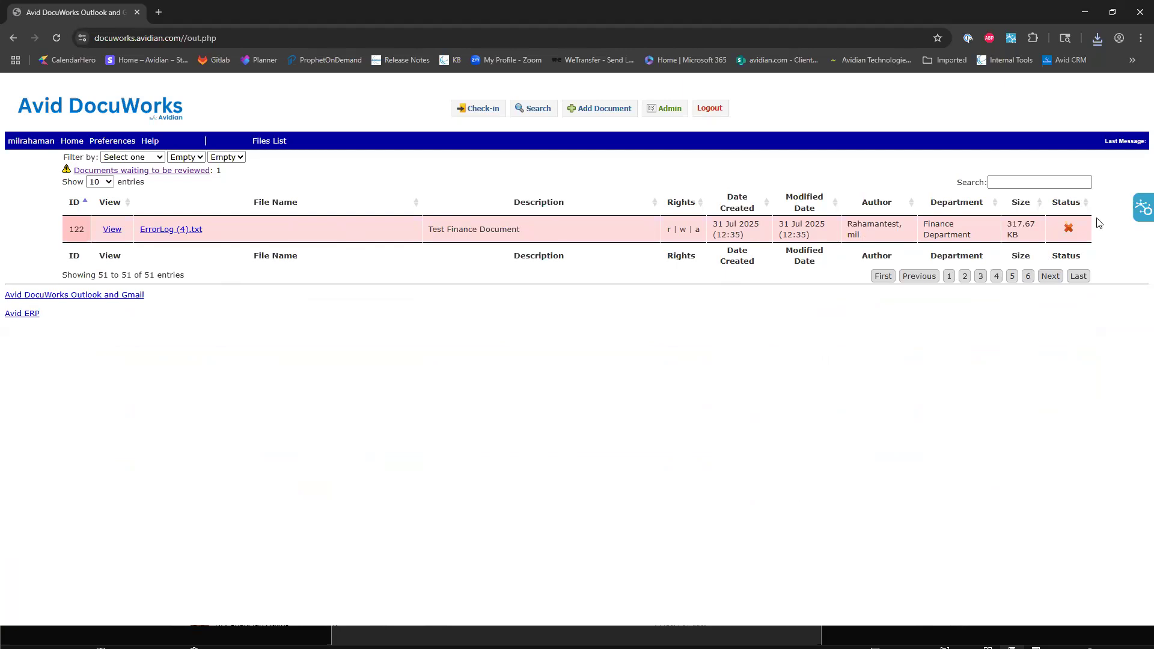
pyautogui.click(157, 230)
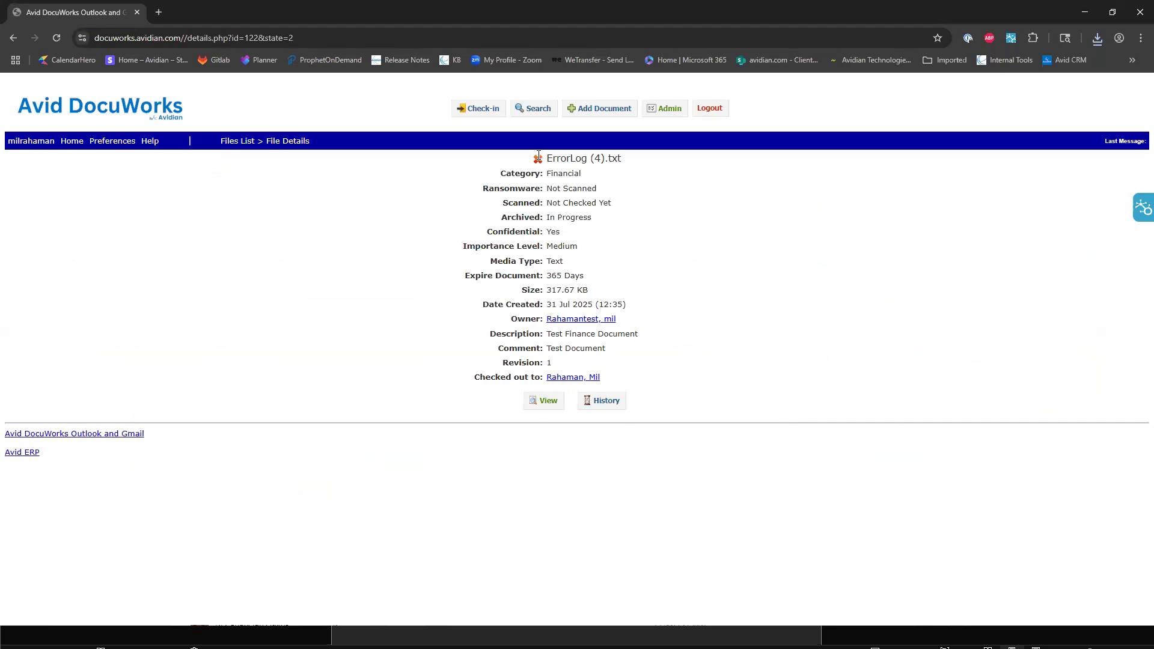
pyautogui.click(71, 143)
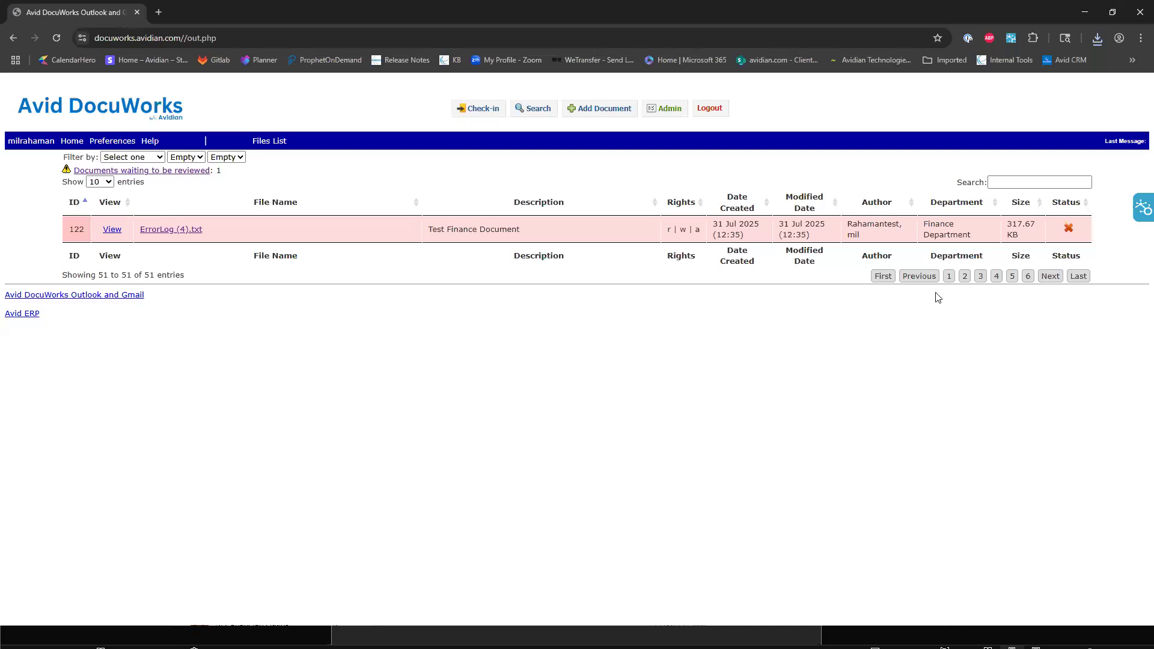
# Look through the documents and their statuses on pages 1 to 4 of the files list, and return to its first page.
pyautogui.click(949, 276)
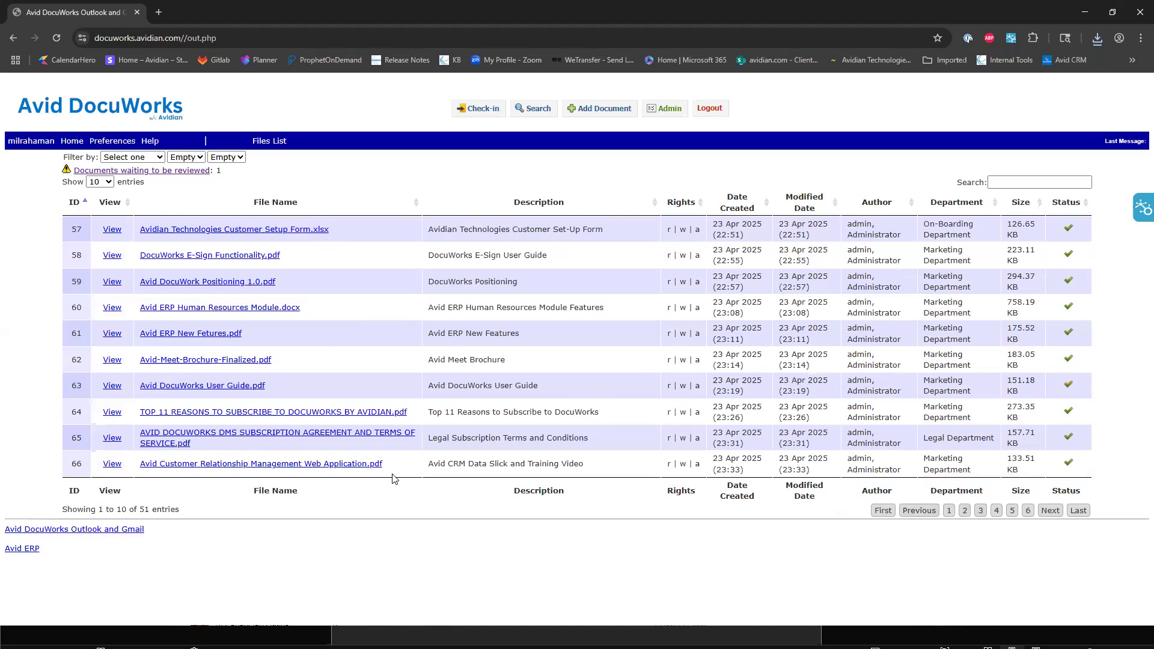
pyautogui.click(964, 511)
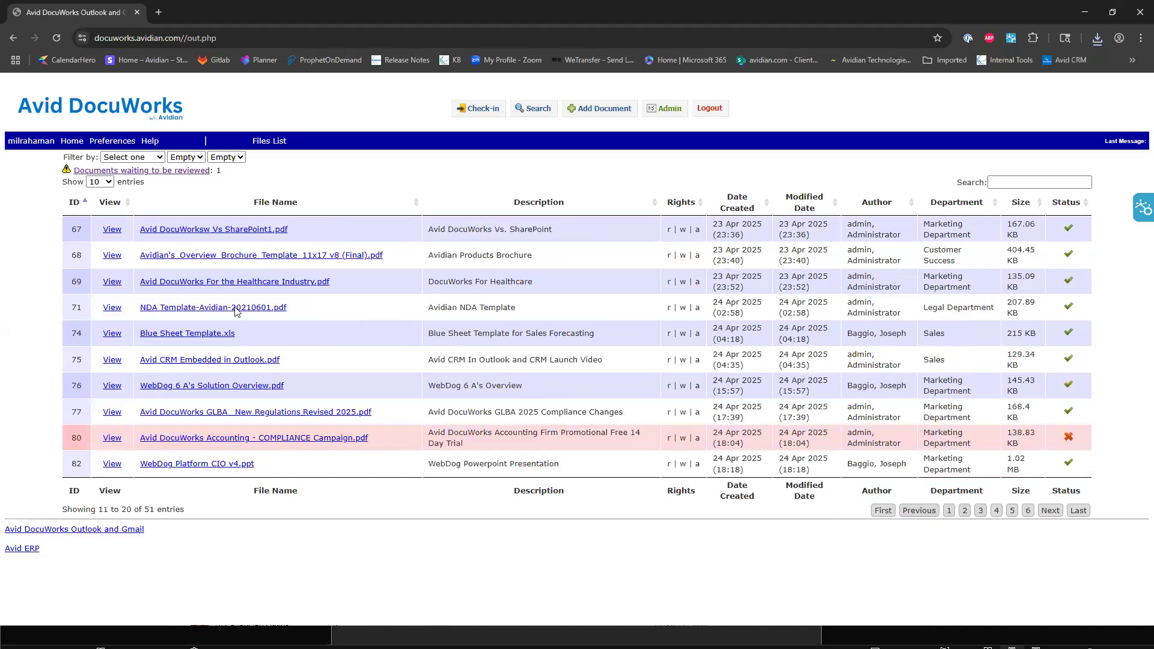
pyautogui.click(981, 510)
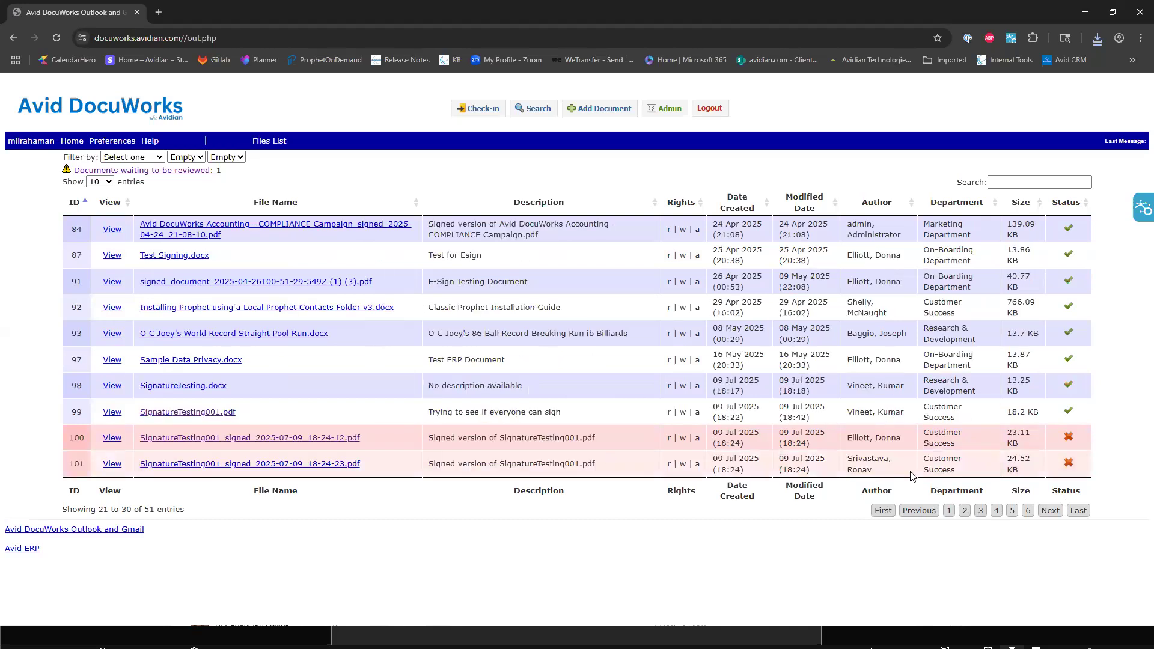
pyautogui.click(996, 510)
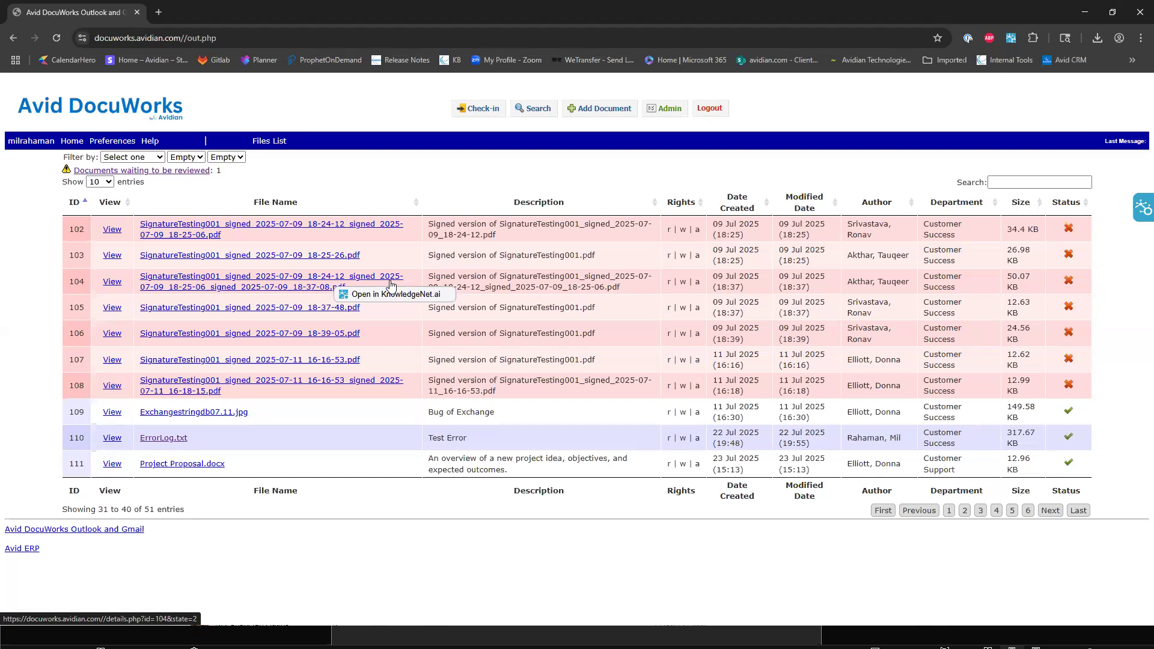
pyautogui.click(81, 144)
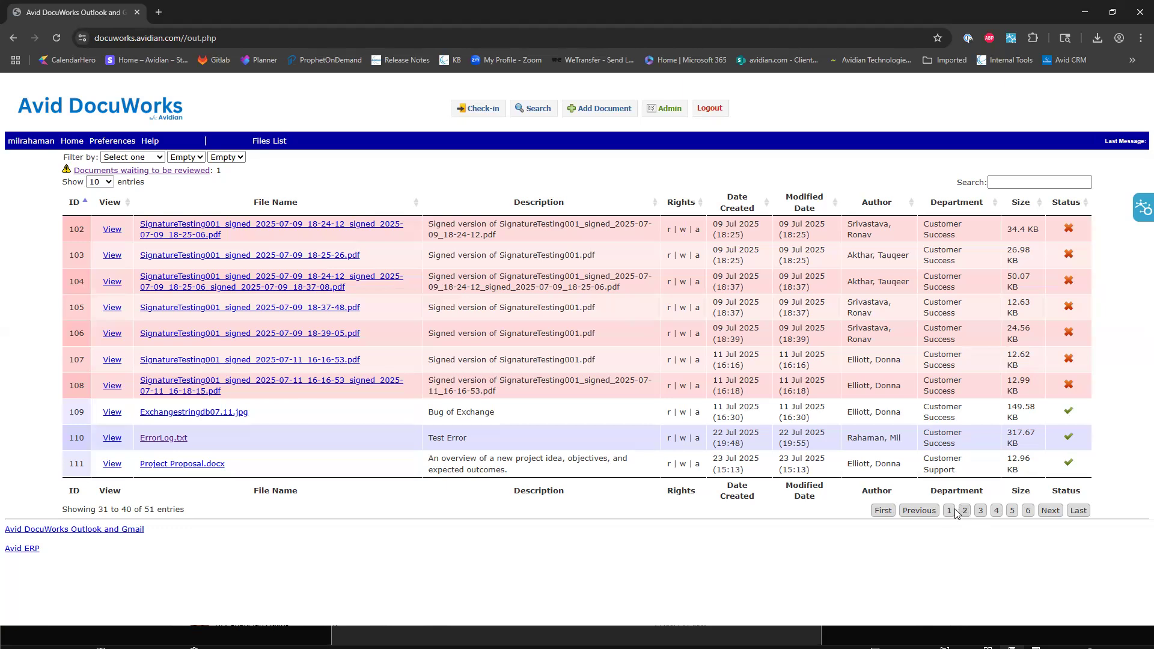
pyautogui.click(949, 511)
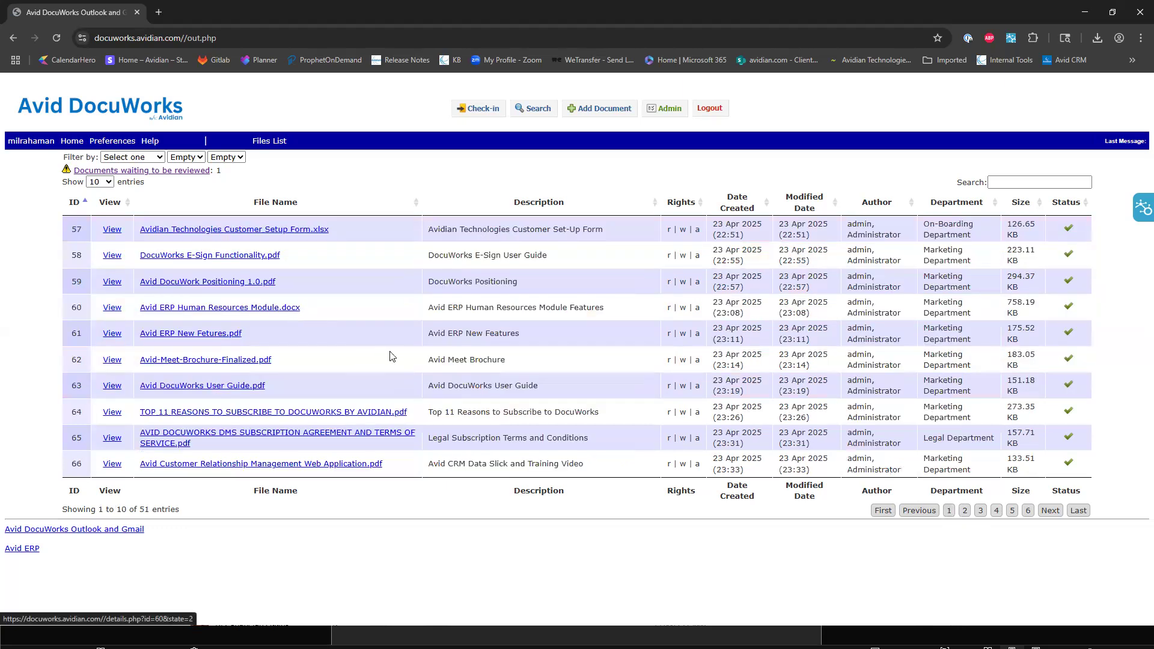